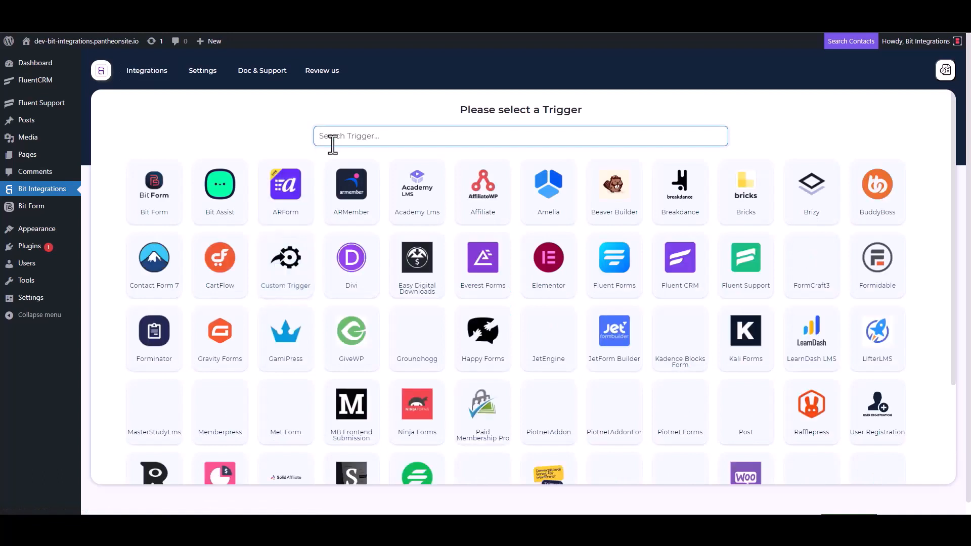
- Choose Fluent Support as the trigger, copy its webhook URL, and start fetching data
left_click(752, 277)
left_click(692, 244)
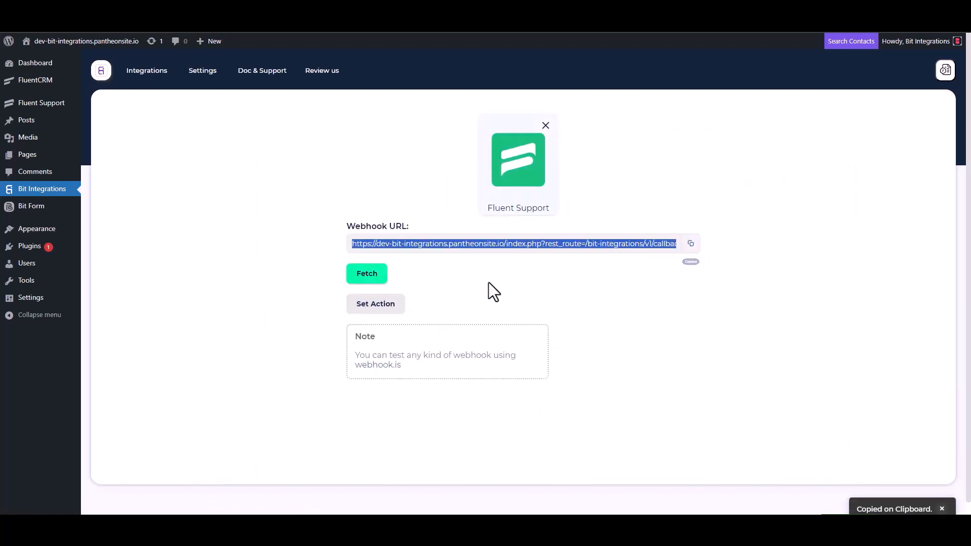
left_click(366, 279)
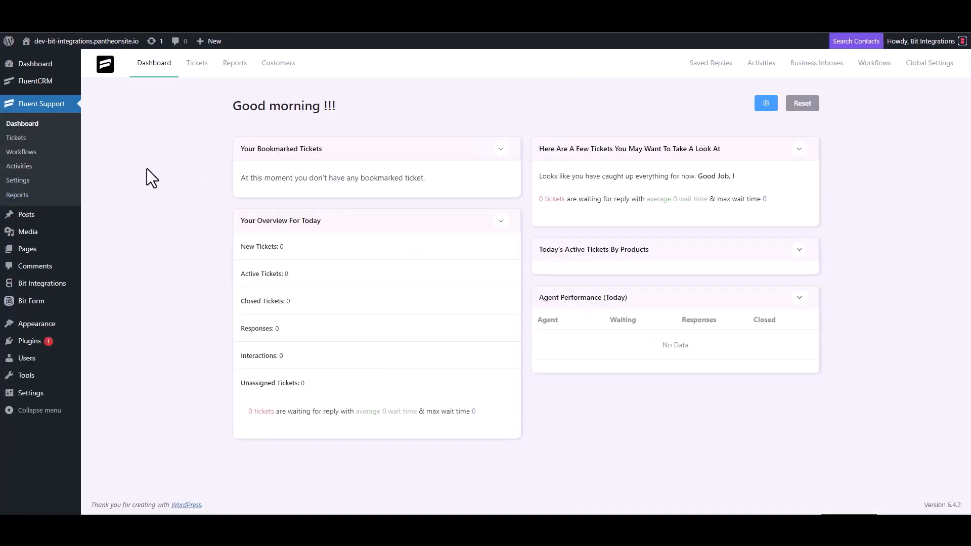
- Create a new automatic Fluent Support workflow named 'Bit Integrations' and open its editor
left_click(32, 152)
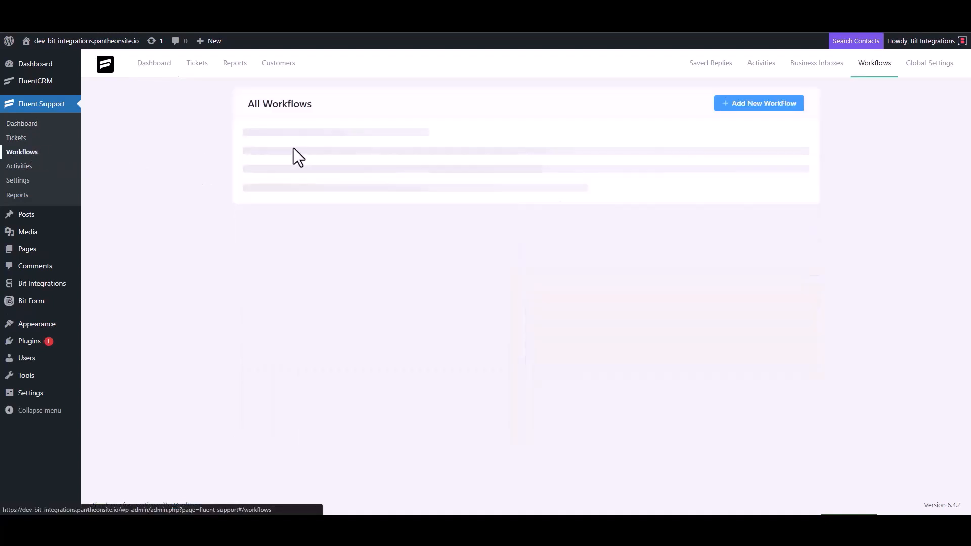
left_click(744, 105)
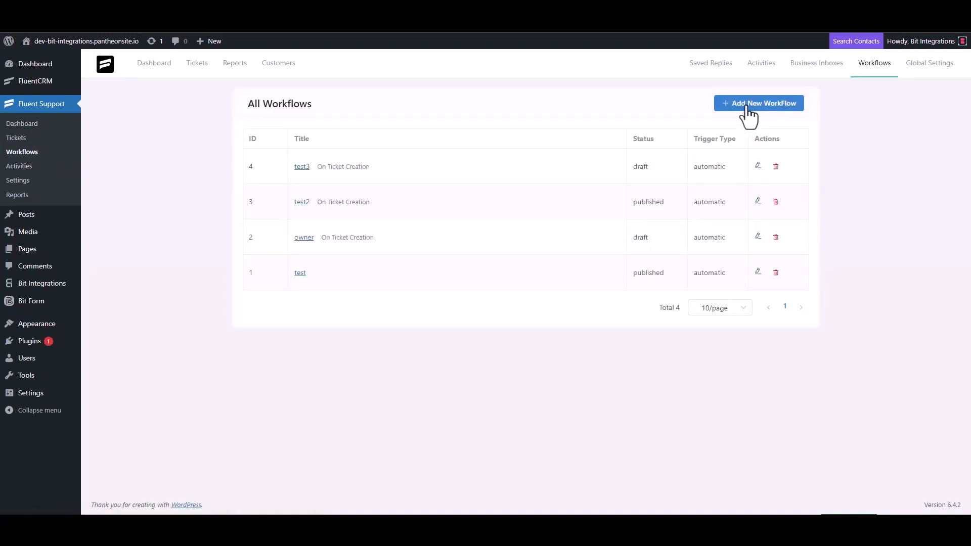
left_click(294, 121)
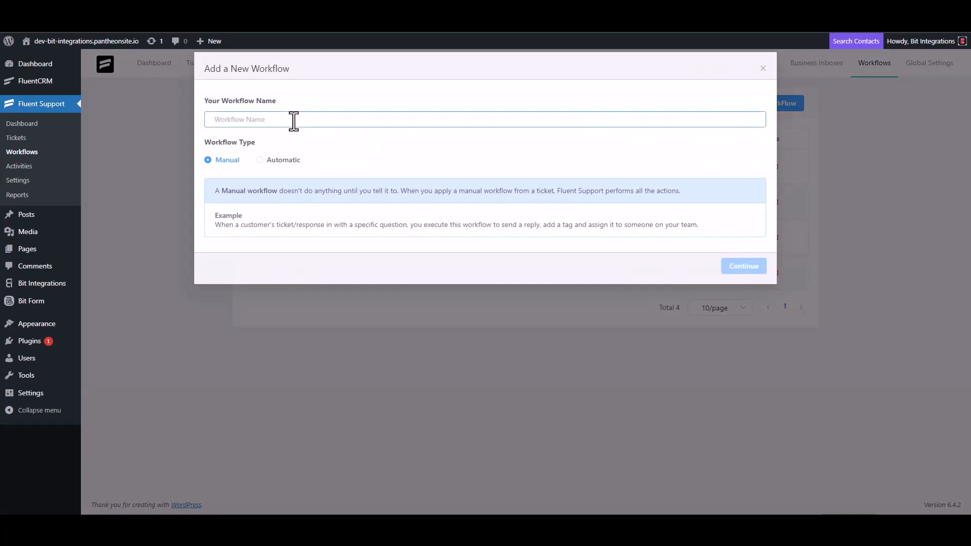
type("Bit Integrations")
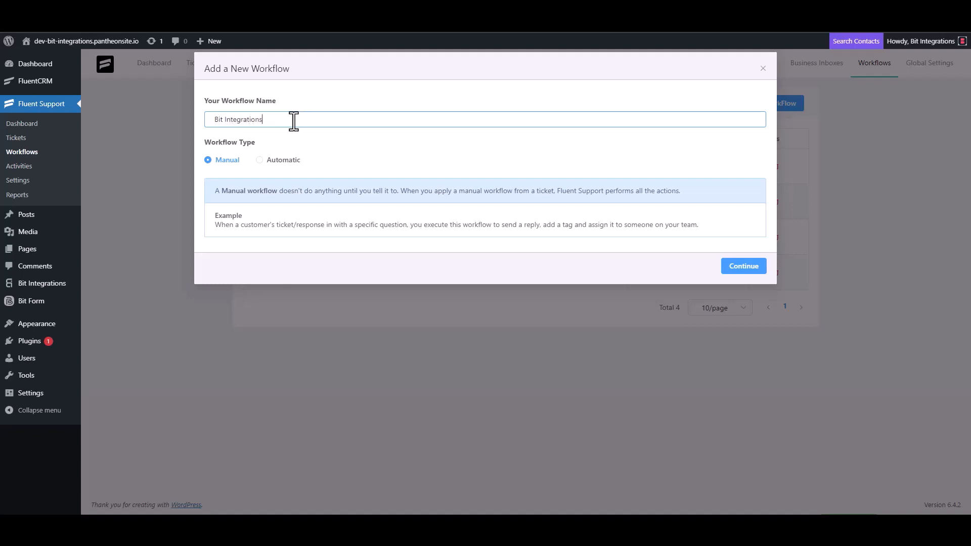
left_click(269, 161)
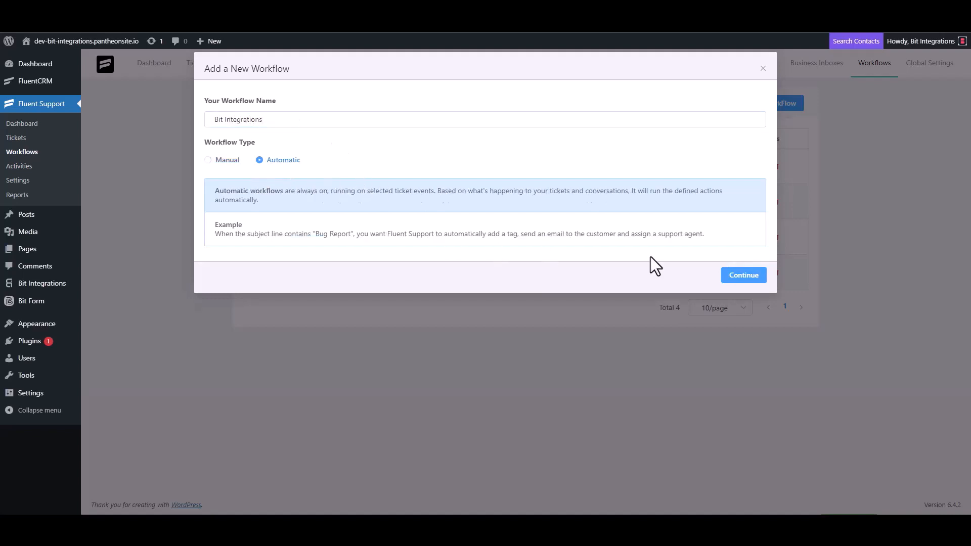
left_click(743, 276)
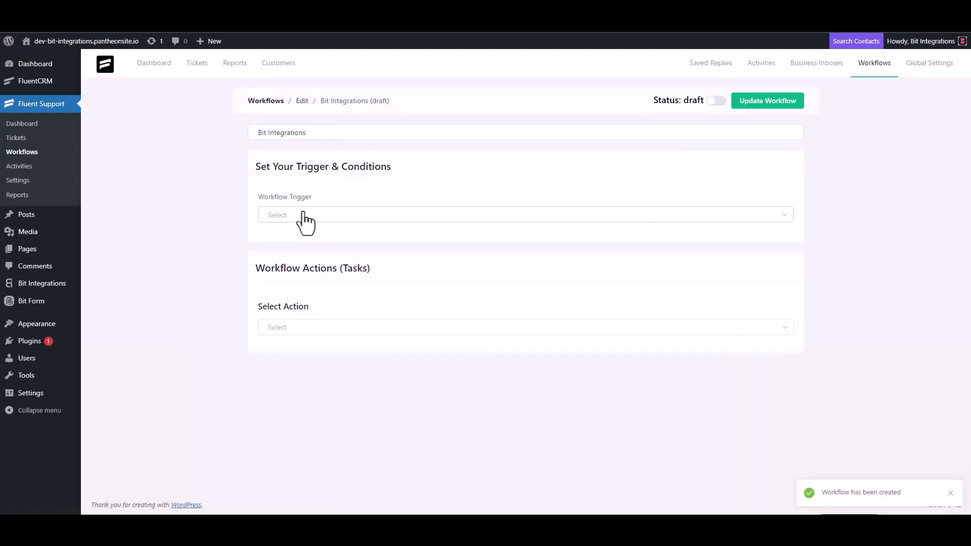
- Set the workflow to run On Ticket Creation and add a Trigger Outgoing Webhook with the copied URL
left_click(303, 216)
left_click(298, 241)
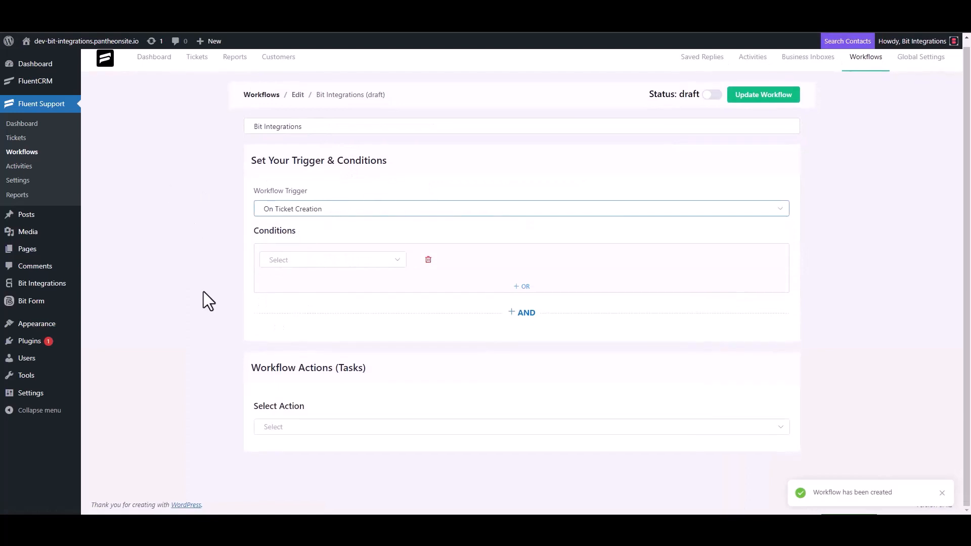
left_click(282, 427)
scroll(304, 334, "down", 3)
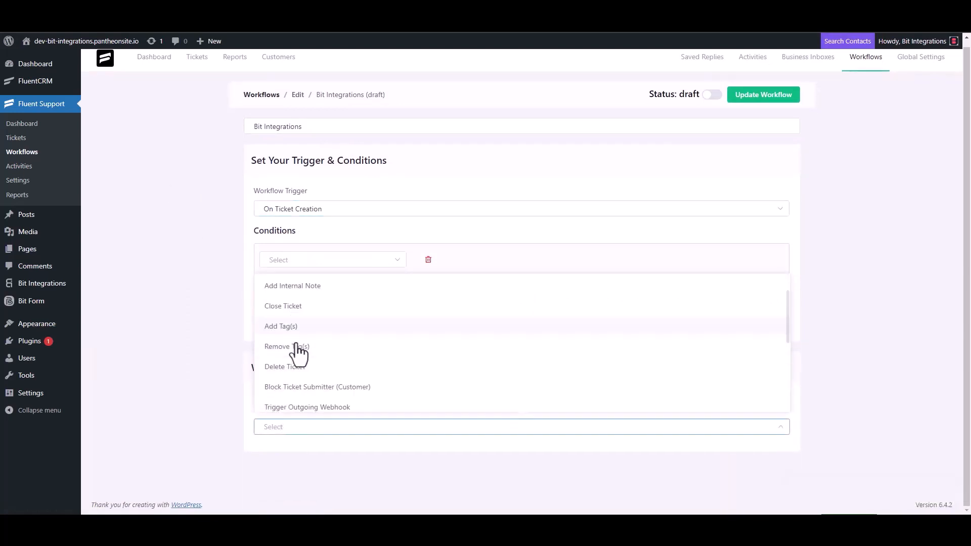
left_click(331, 288)
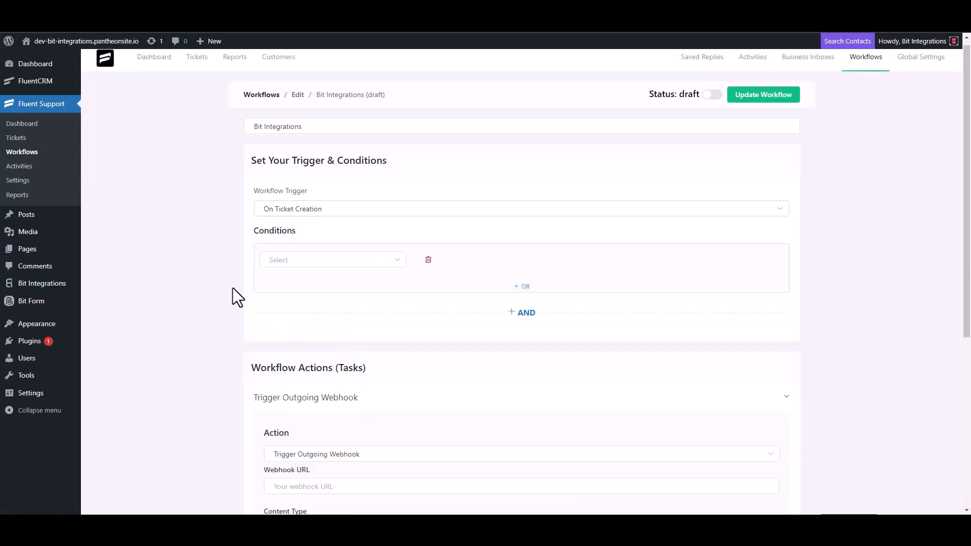
scroll(234, 291, "down", 4)
left_click(329, 288)
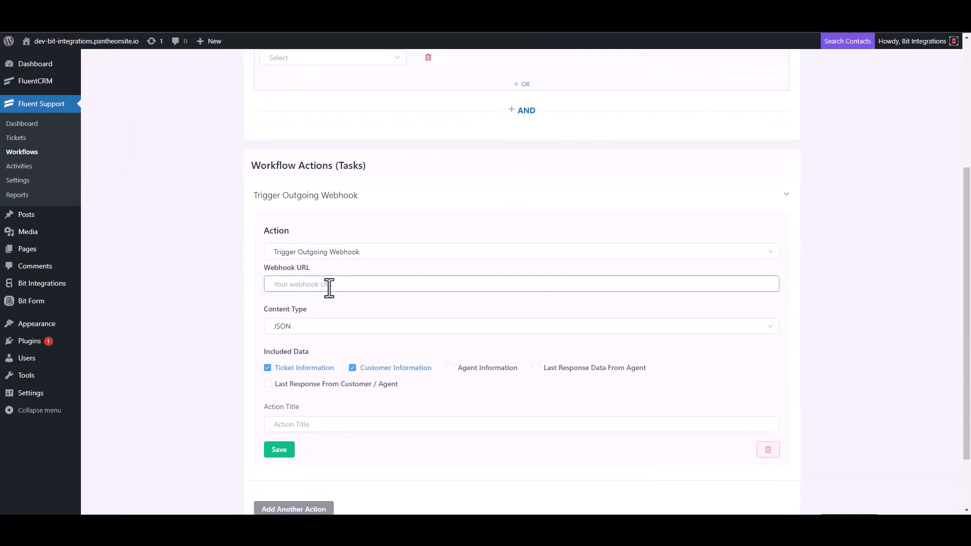
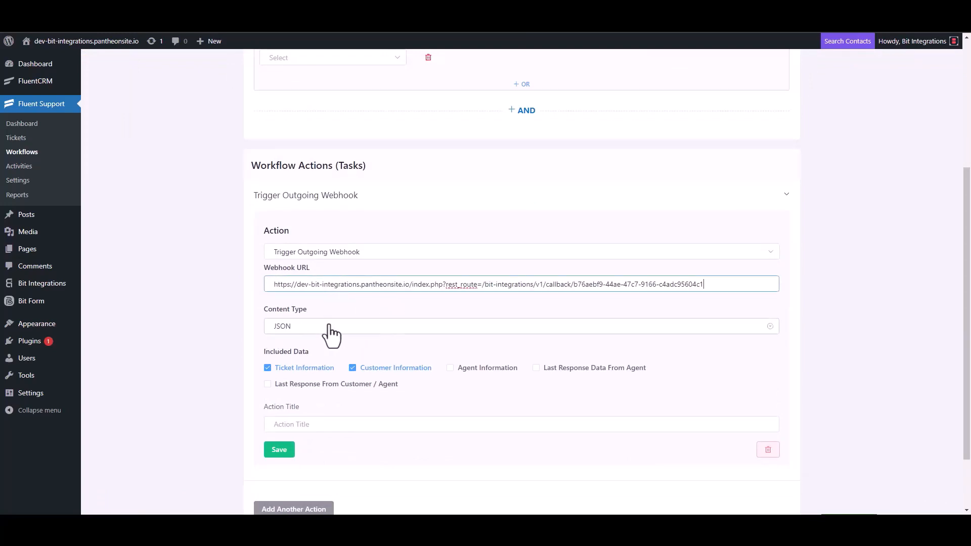
- Title the webhook action 'Bit Integrations', save it, and publish the workflow
scroll(332, 334, "down", 2)
left_click(304, 352)
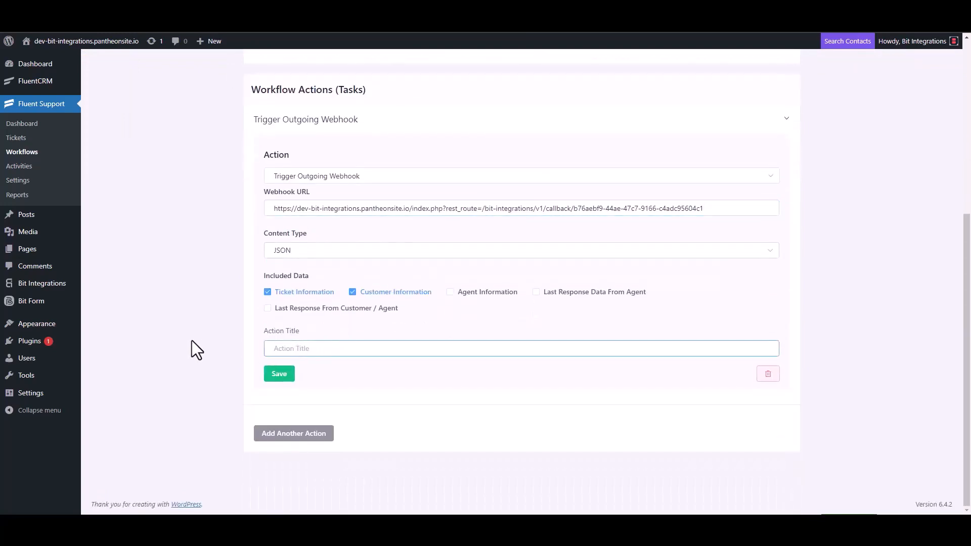
type("Bit Integrations")
left_click(278, 378)
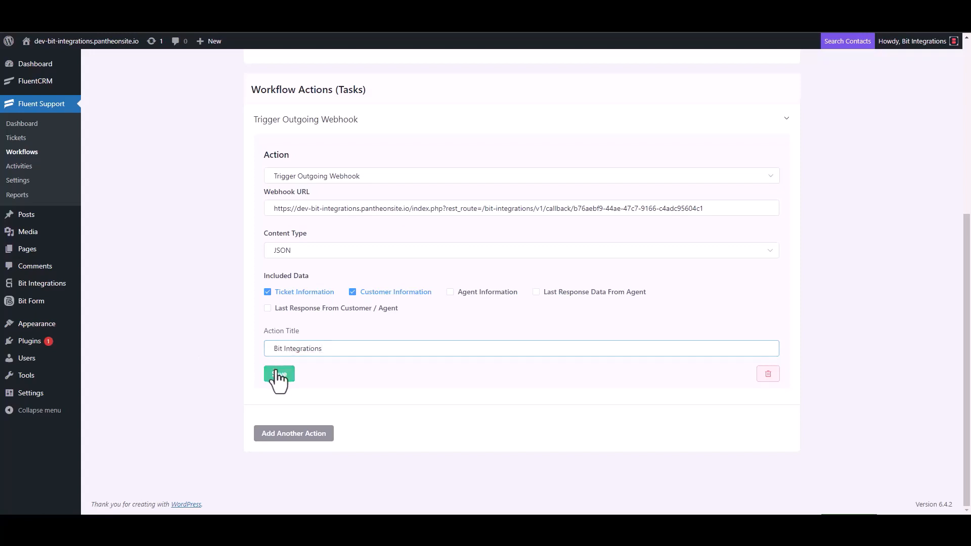
left_click(713, 93)
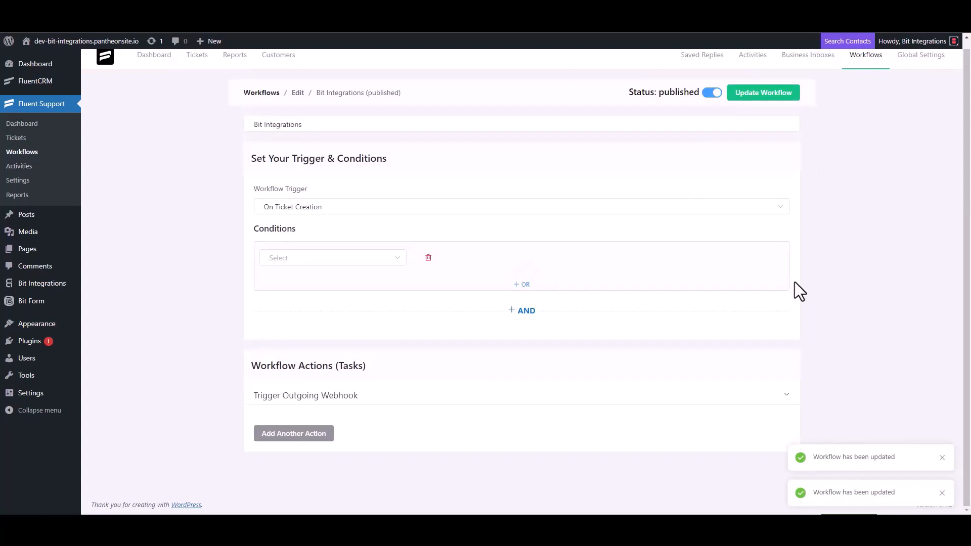
- Start a new ticket, search a test e-mail, and create a new contact with first name and e-mail
left_click(24, 139)
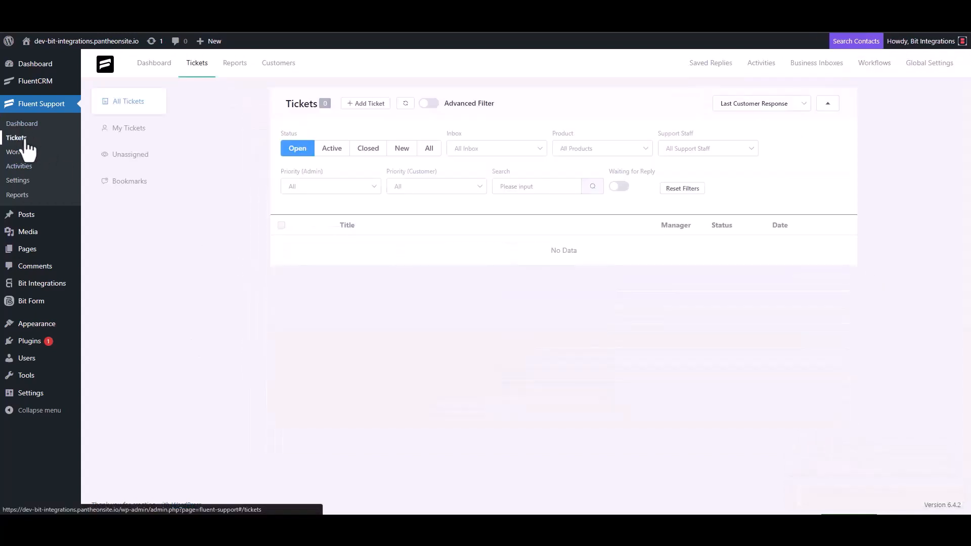
left_click(365, 104)
left_click(397, 131)
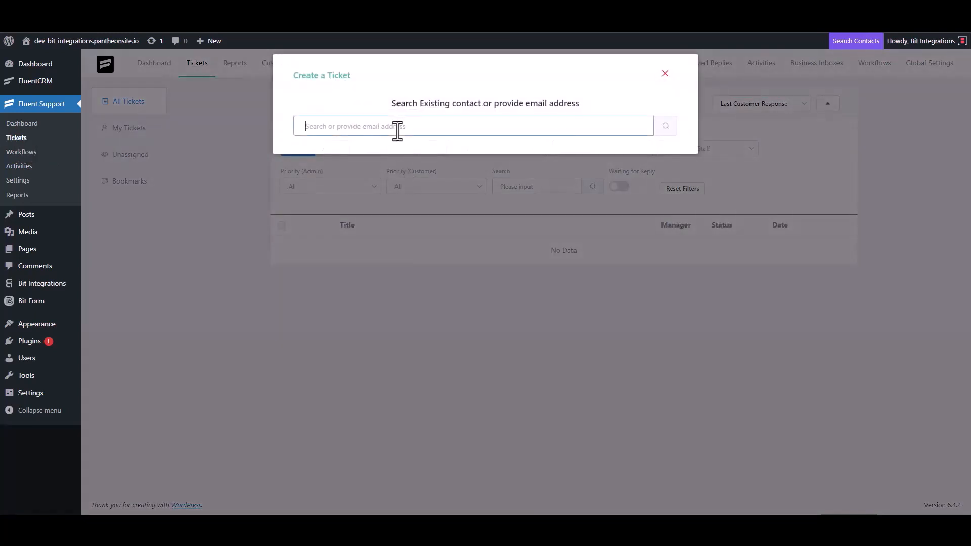
type("test@gmail.com")
left_click(664, 127)
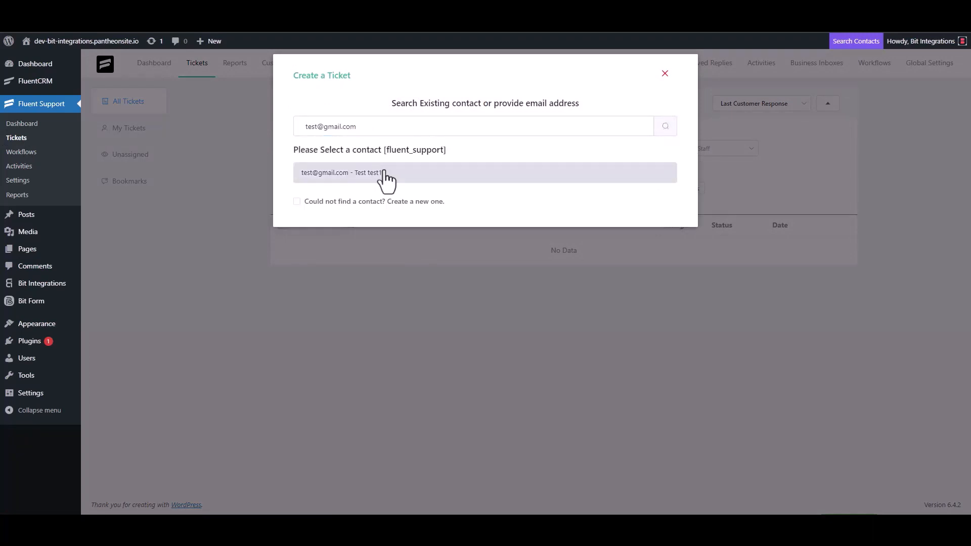
left_click(365, 201)
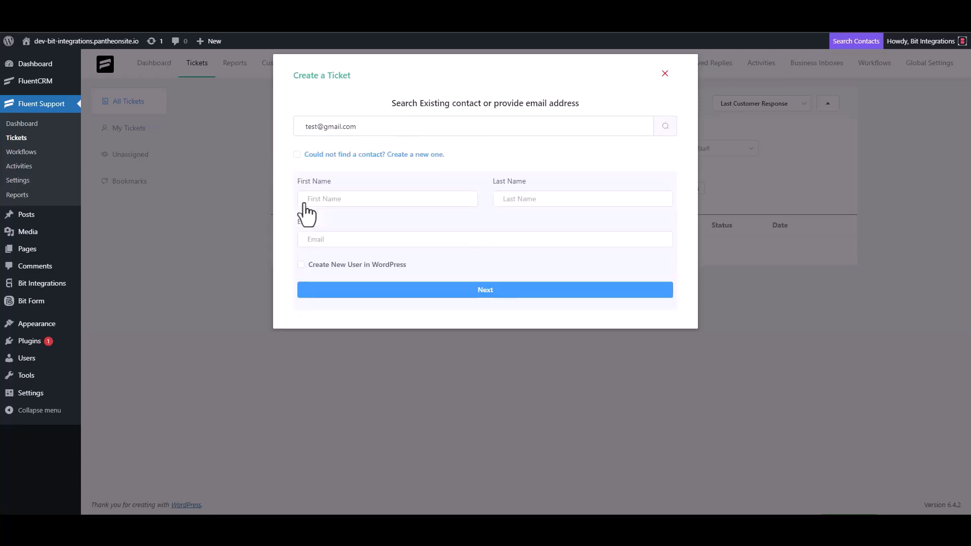
left_click(339, 200)
type("test3")
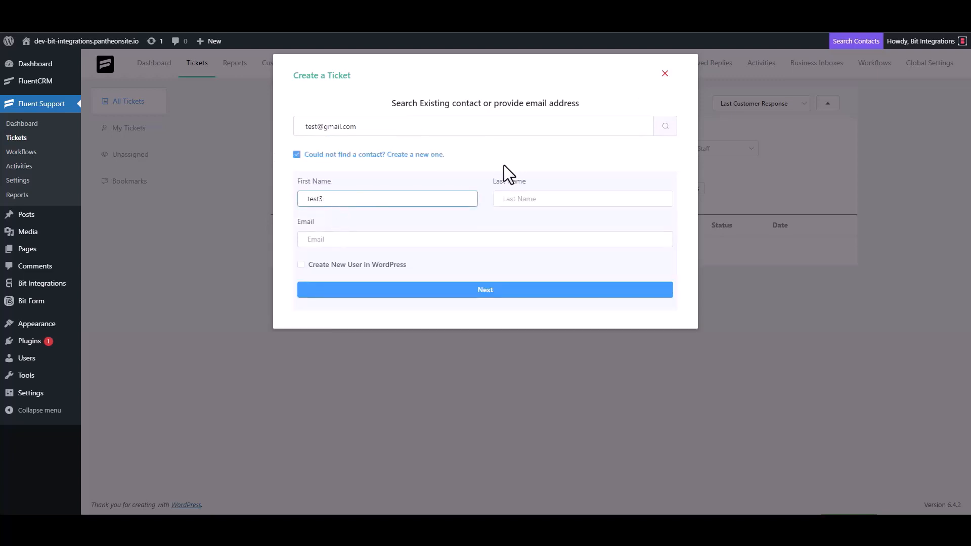
left_click(344, 242)
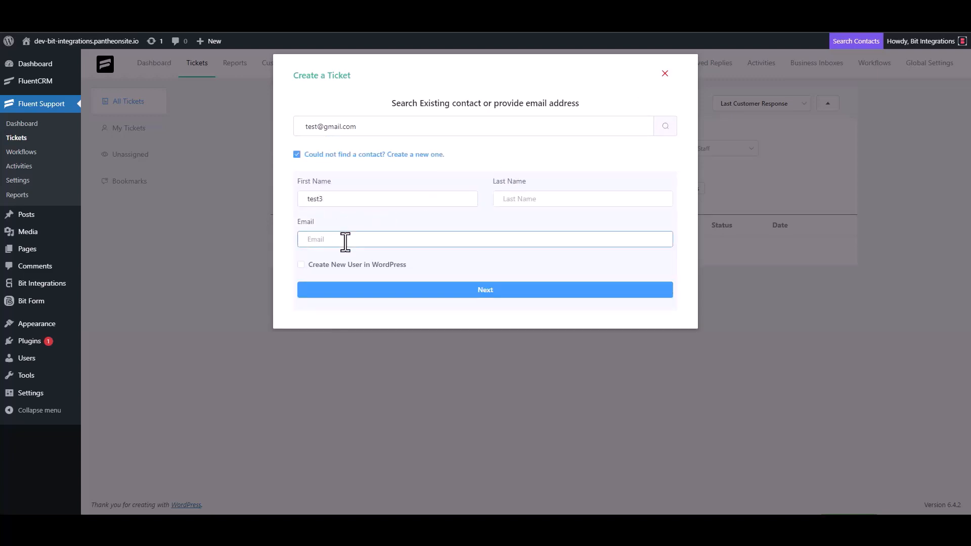
type("test3@gmail.com")
left_click(497, 291)
- Create the ticket with subject 'test' and details 'test'
left_click(354, 182)
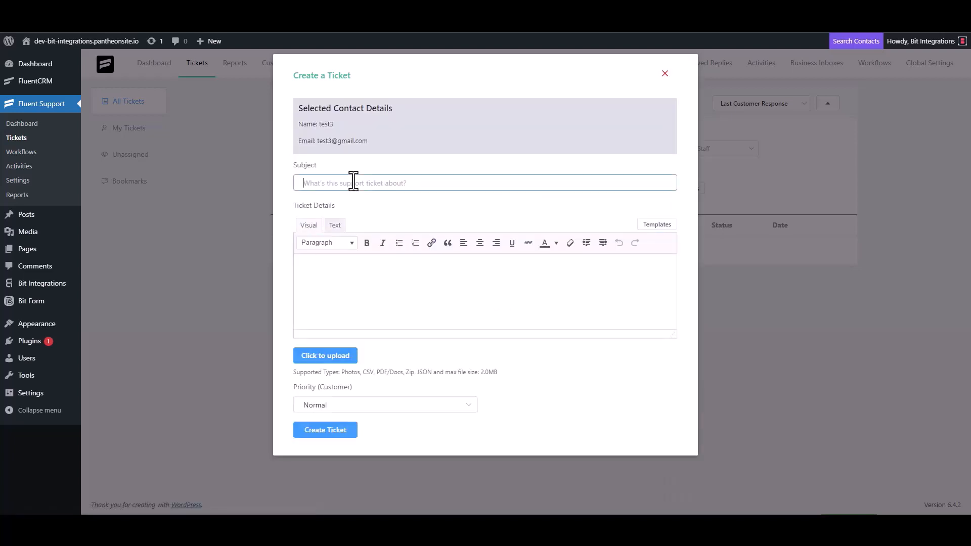
type("test")
left_click(342, 271)
type("test")
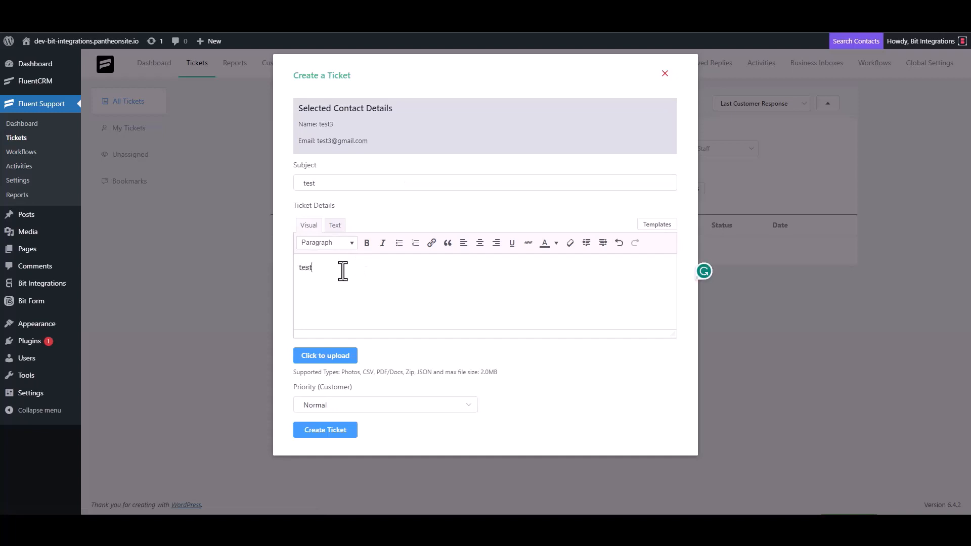
left_click(327, 428)
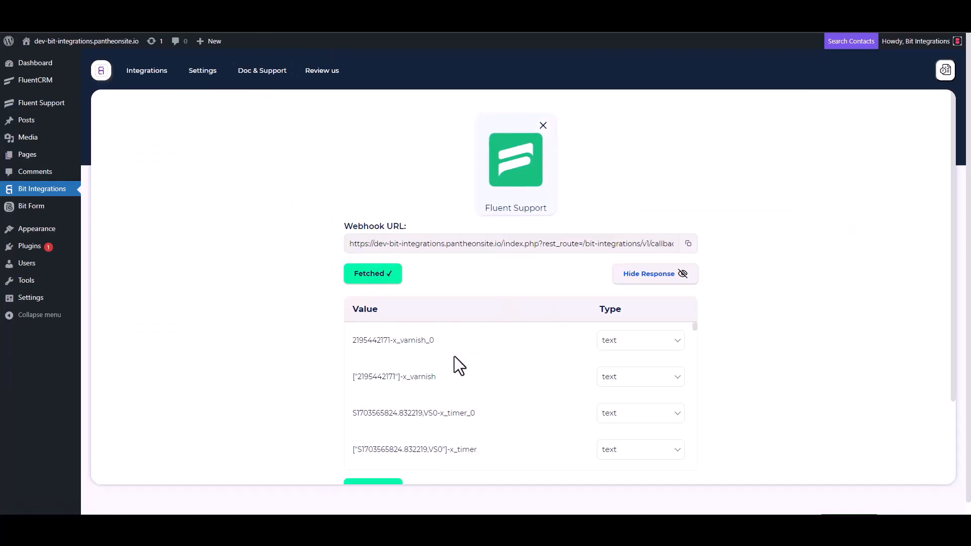
- Search 'send' and choose SendGrid as the Bit Integrations action
scroll(452, 356, "down", 3)
scroll(316, 390, "down", 3)
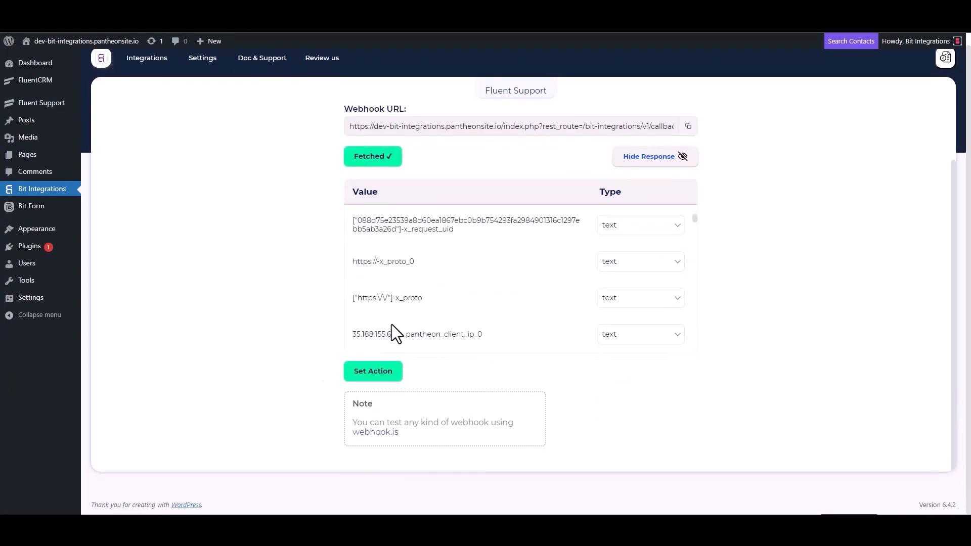
scroll(448, 274, "down", 5)
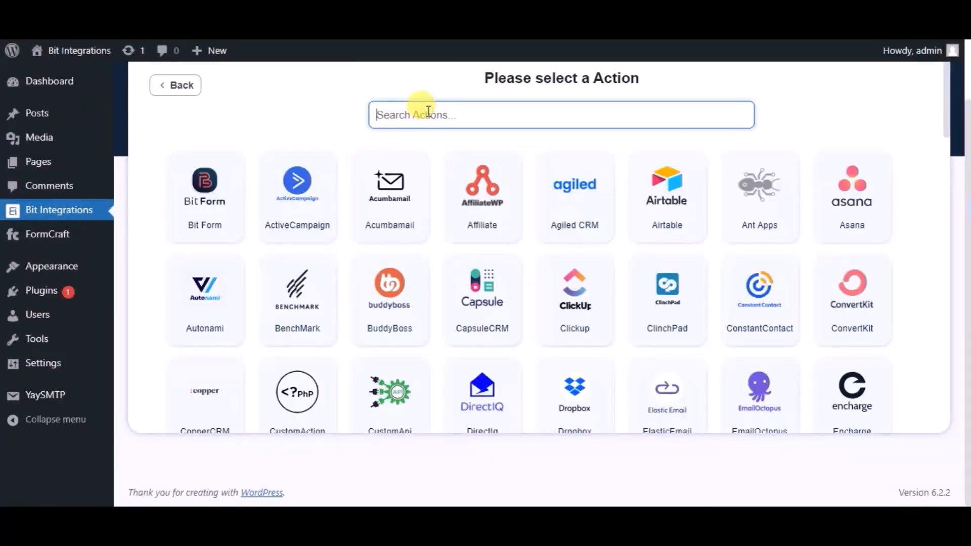
type("send")
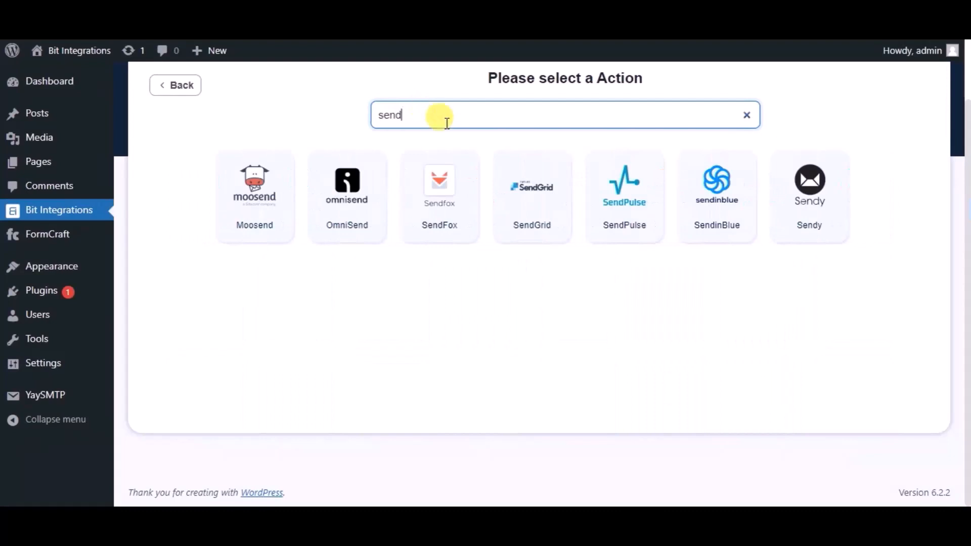
left_click(514, 181)
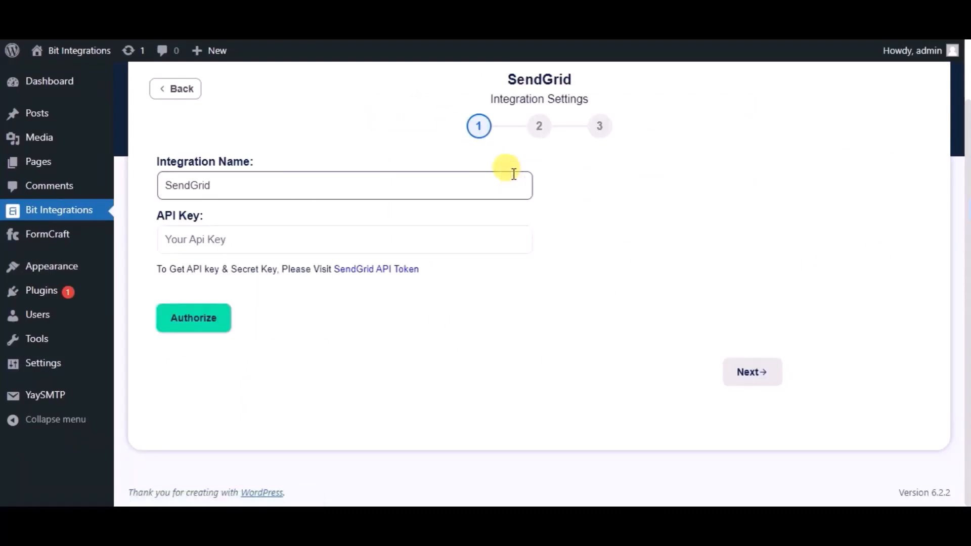
- Rename the integration to 'Bit Integrations' and open SendGrid's API Keys page
double_click(324, 182)
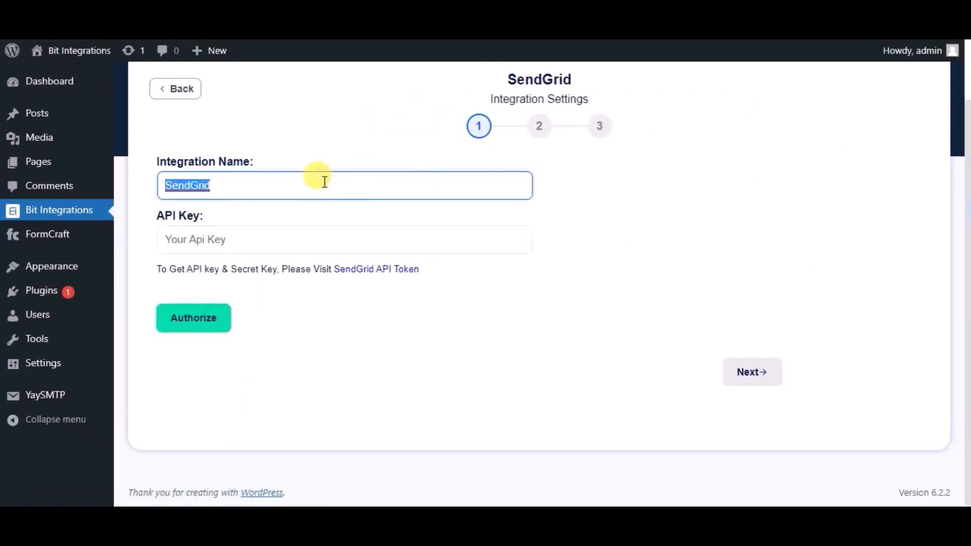
type("Bit In")
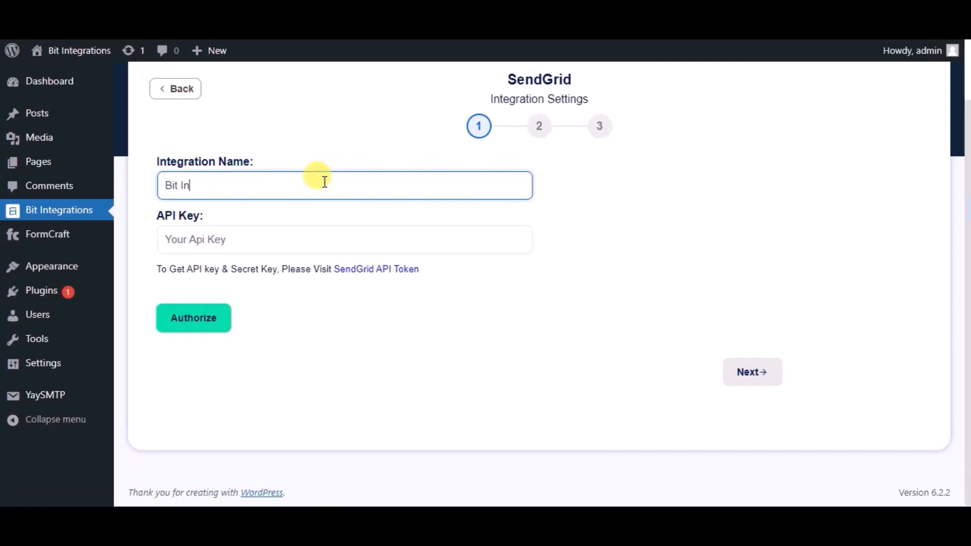
type("tegrations")
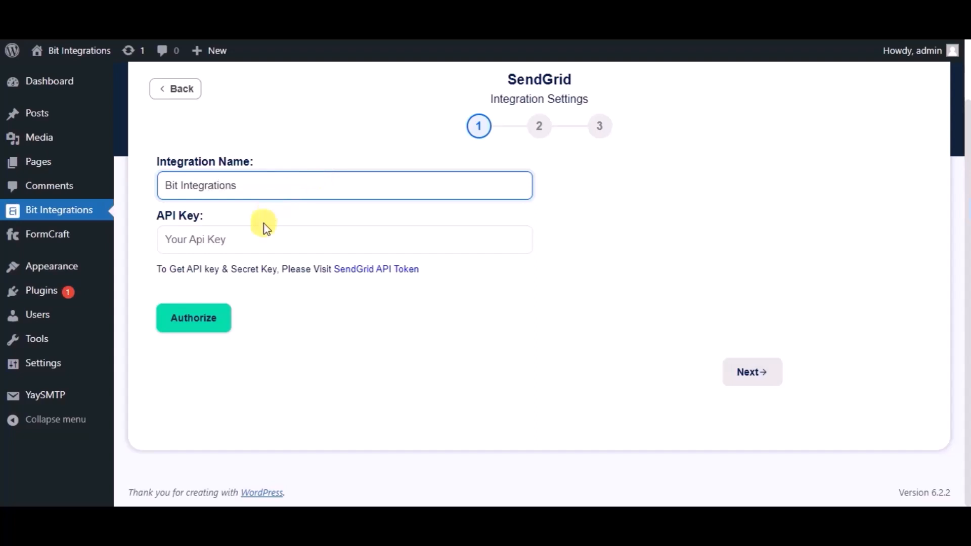
left_click(344, 271)
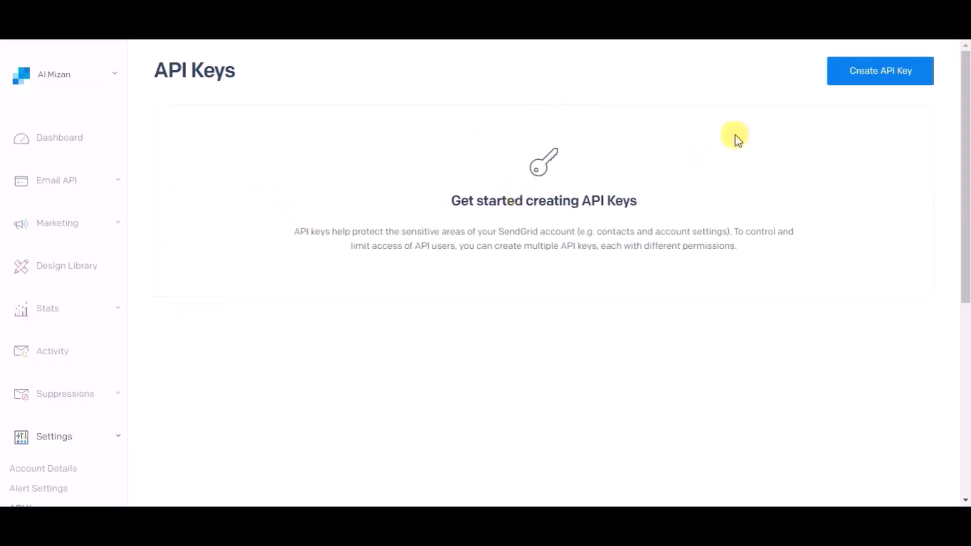
- Create a SendGrid API key named 'Bit Integrations' and paste it into the integration's API Key field
left_click(900, 75)
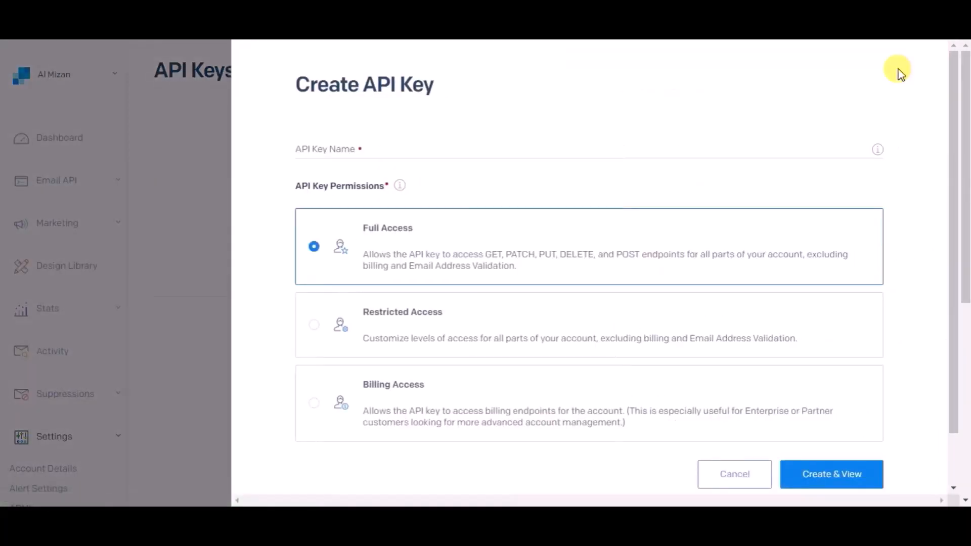
left_click(338, 149)
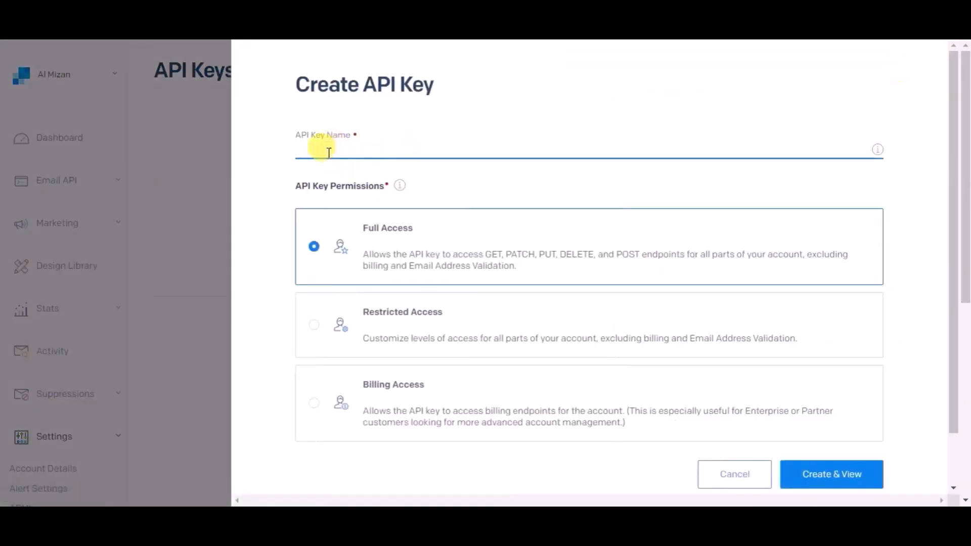
type("Bit Integrations")
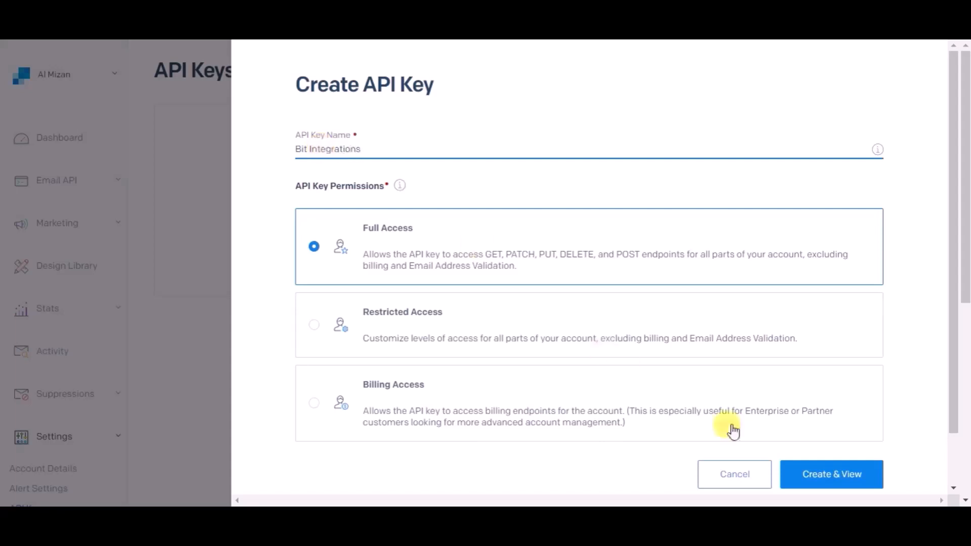
left_click(811, 472)
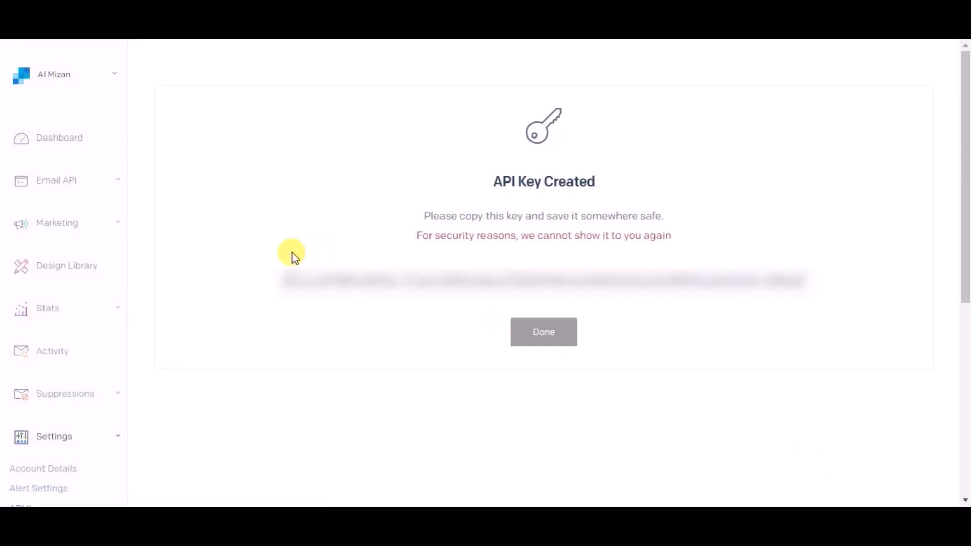
left_click_drag(280, 278, 813, 299)
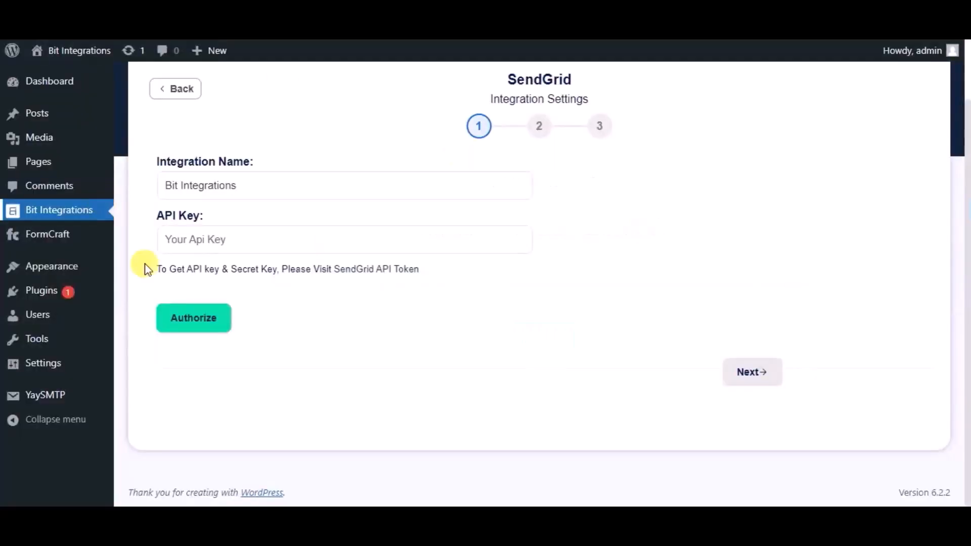
left_click(182, 238)
key("ctrl+v")
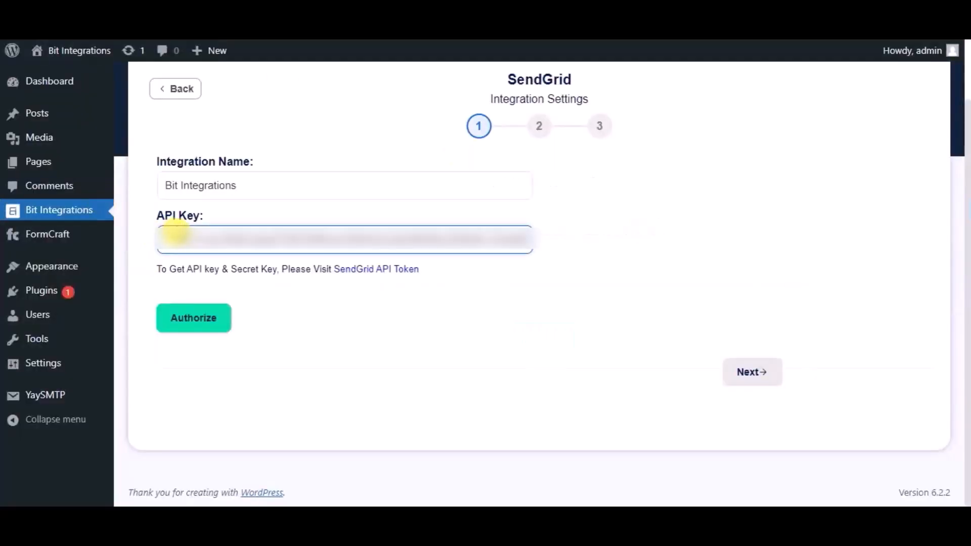
- Authorize the SendGrid connection and advance to the field-mapping step
left_click(196, 320)
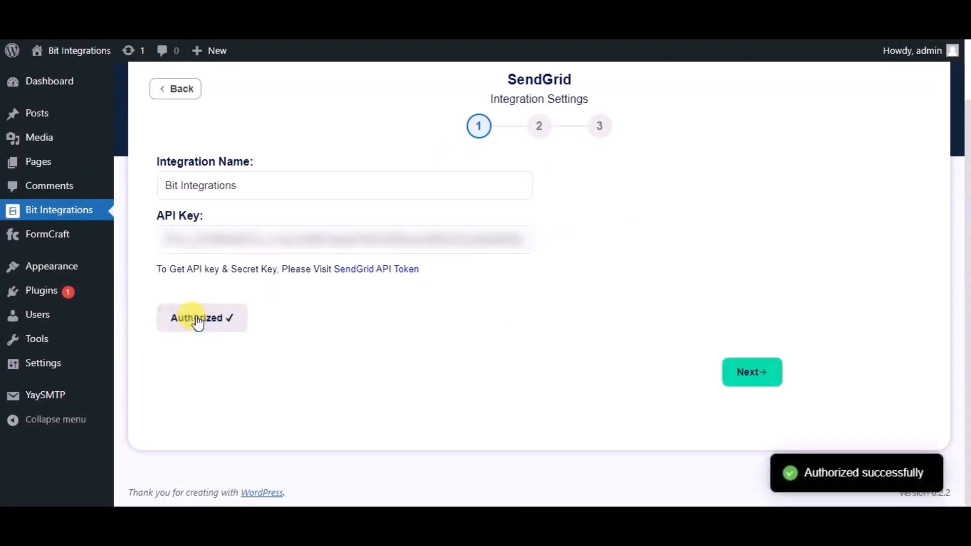
left_click(752, 374)
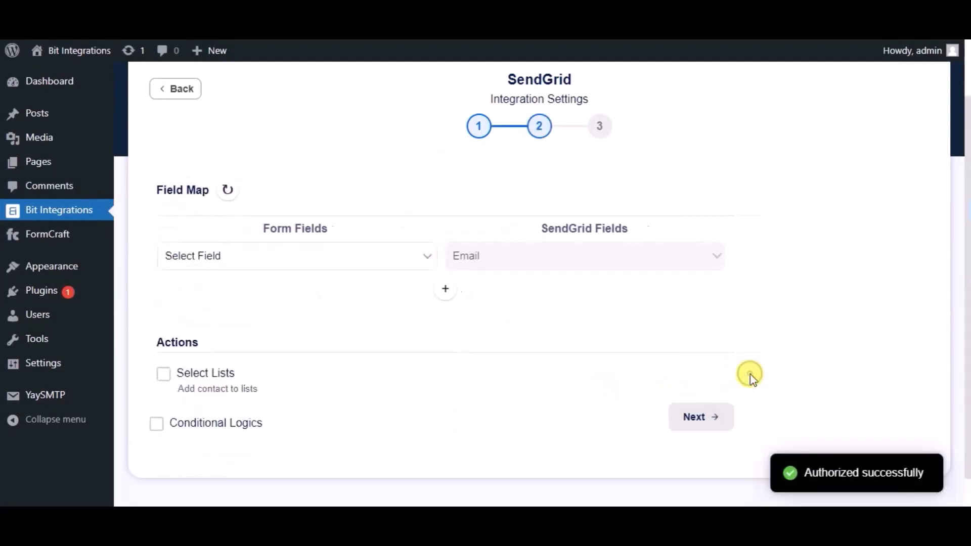
- Map Email to SendGrid Email and Name to First Name
left_click(420, 258)
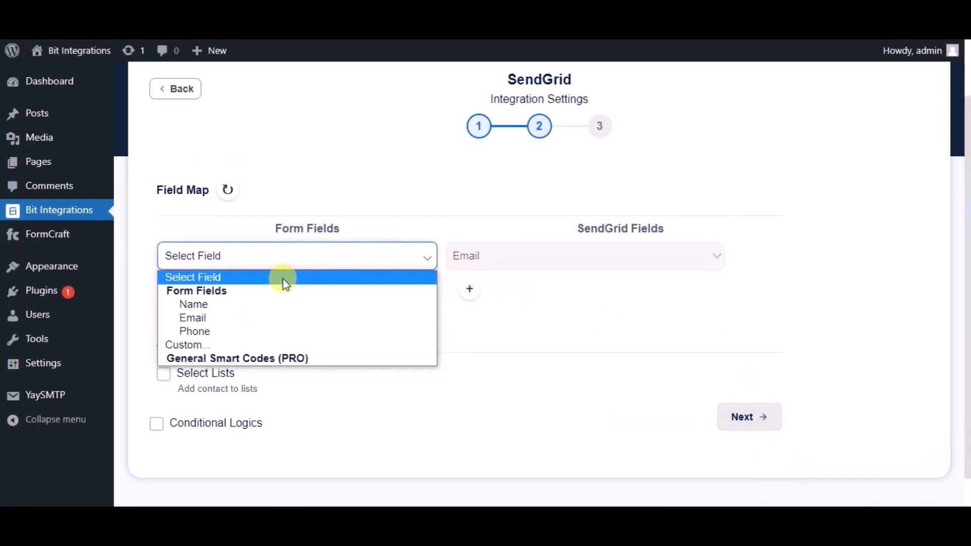
left_click(267, 317)
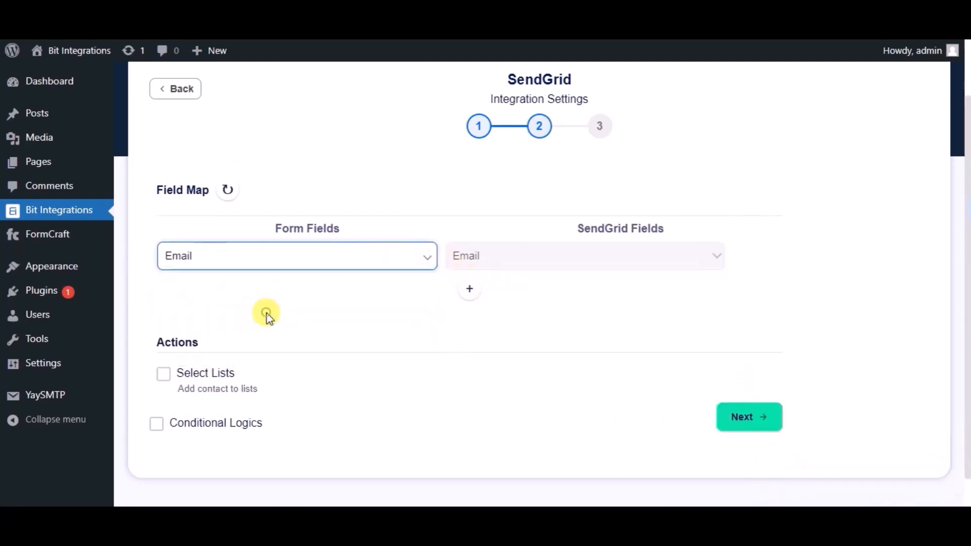
left_click(470, 292)
left_click(475, 292)
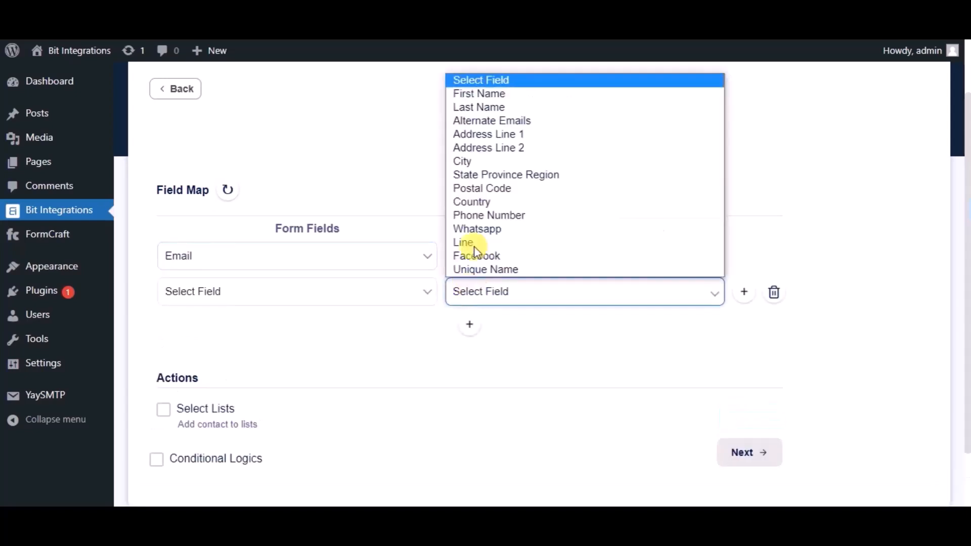
left_click(473, 93)
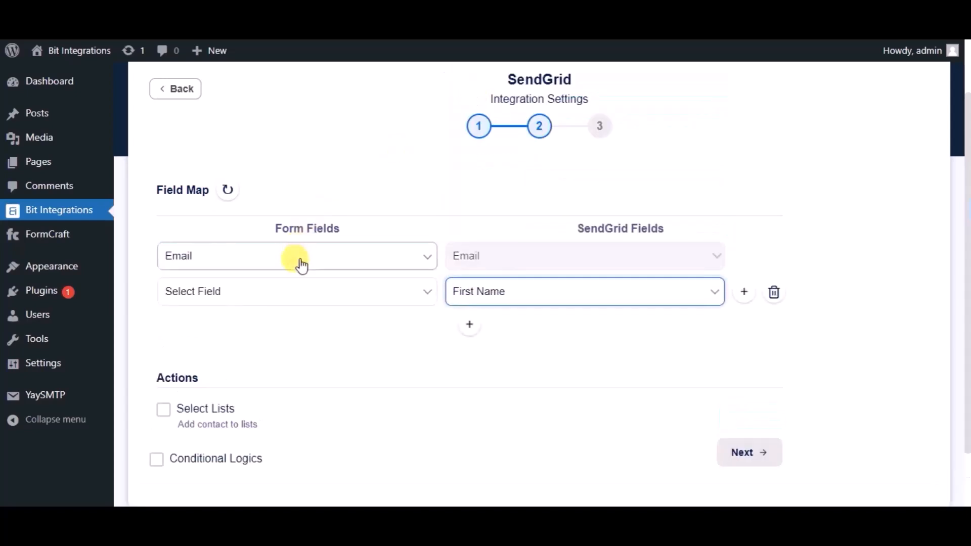
left_click(299, 288)
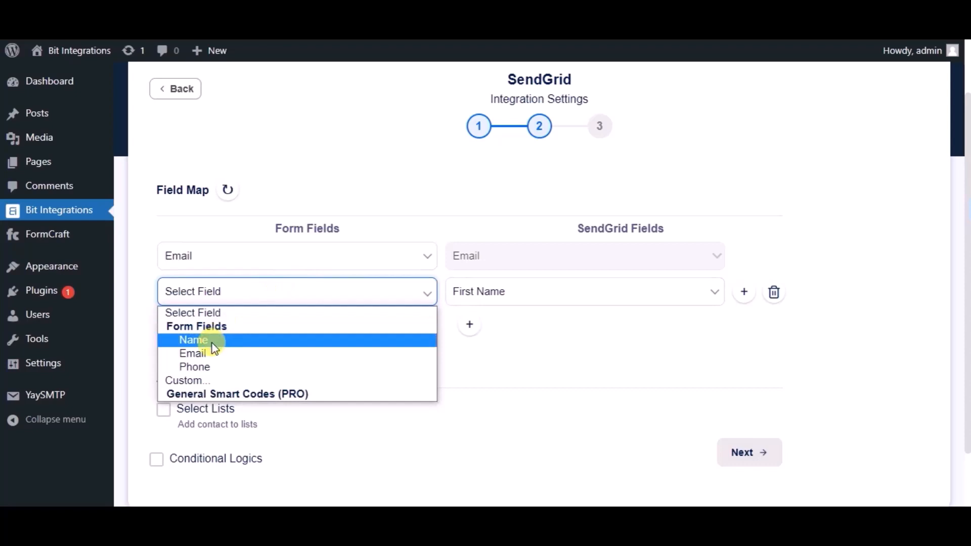
left_click(193, 340)
- Add a third mapping, Phone to Phone Number, and advance to the final step
left_click(463, 326)
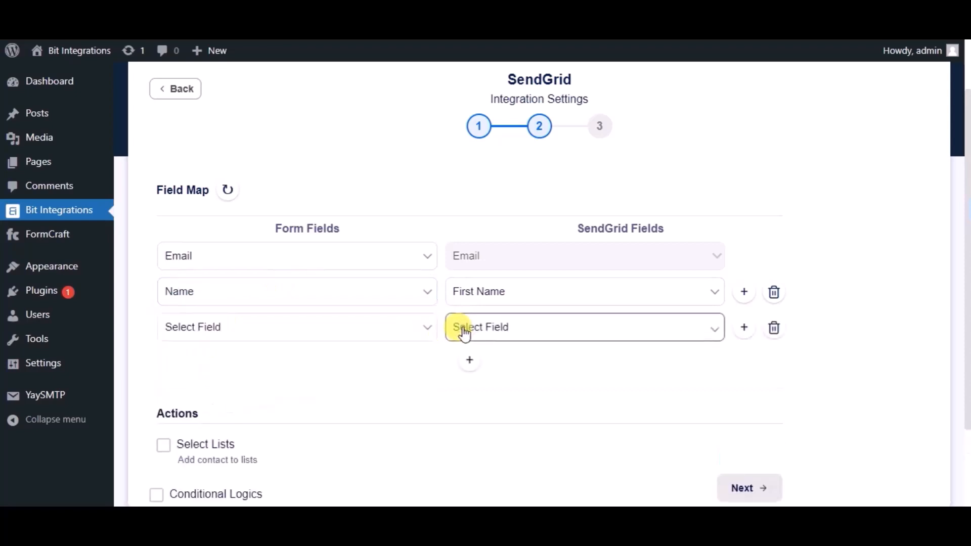
left_click(464, 329)
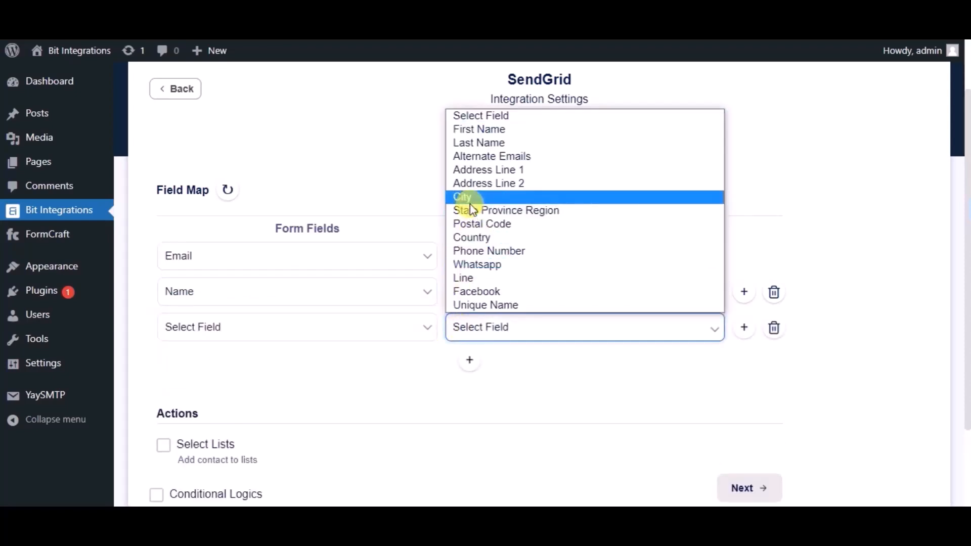
left_click(474, 251)
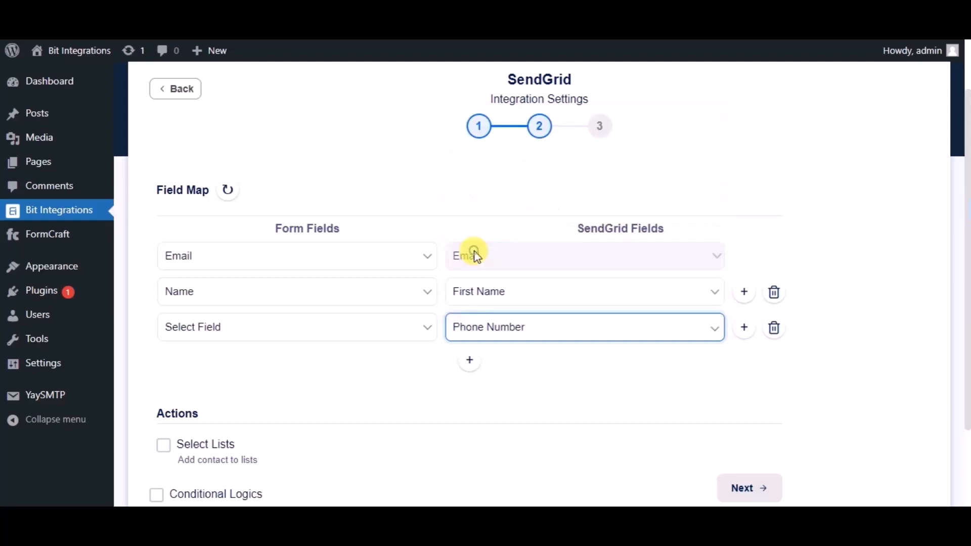
left_click(369, 343)
left_click(224, 400)
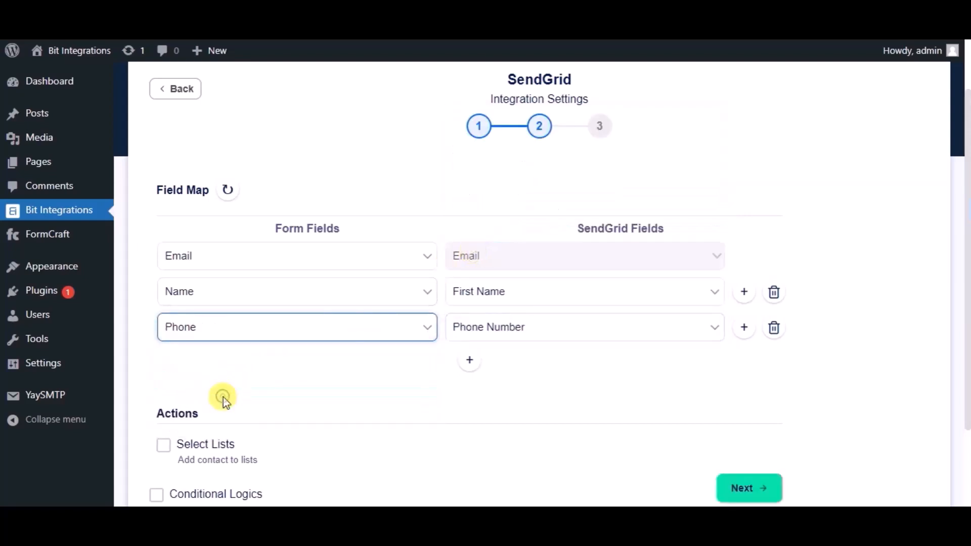
scroll(343, 367, "down", 3)
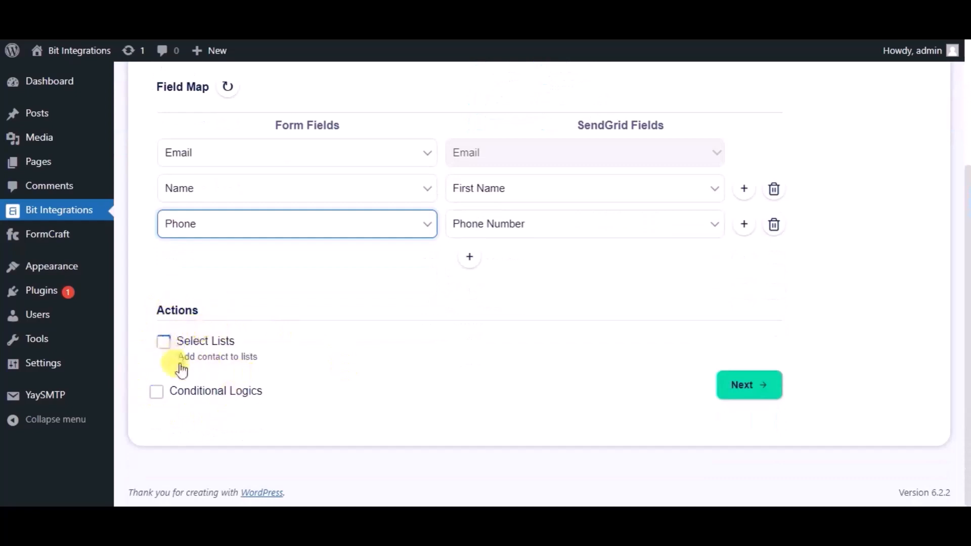
left_click(725, 396)
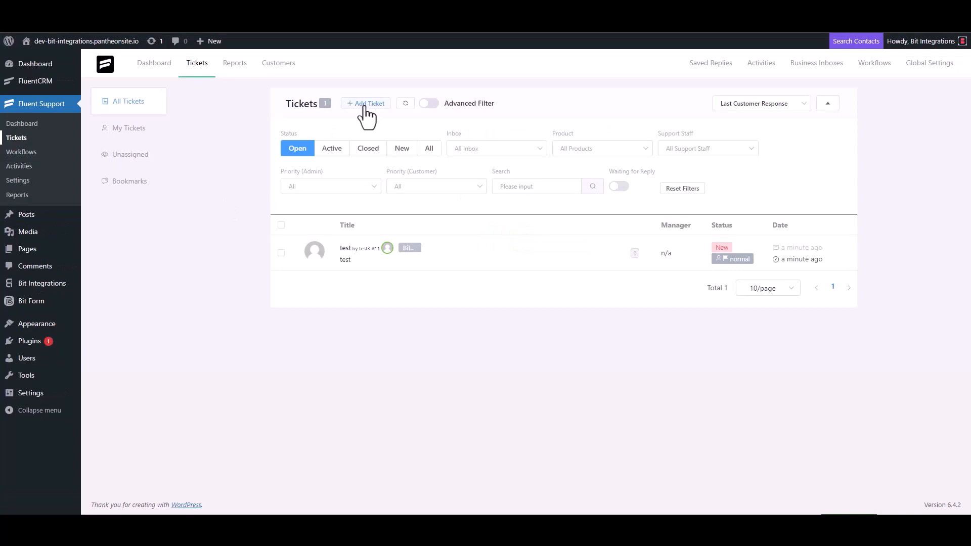
- Start a new ticket, search the support e-mail, and create a contact named 'Bit Integrations' with that e-mail
left_click(365, 104)
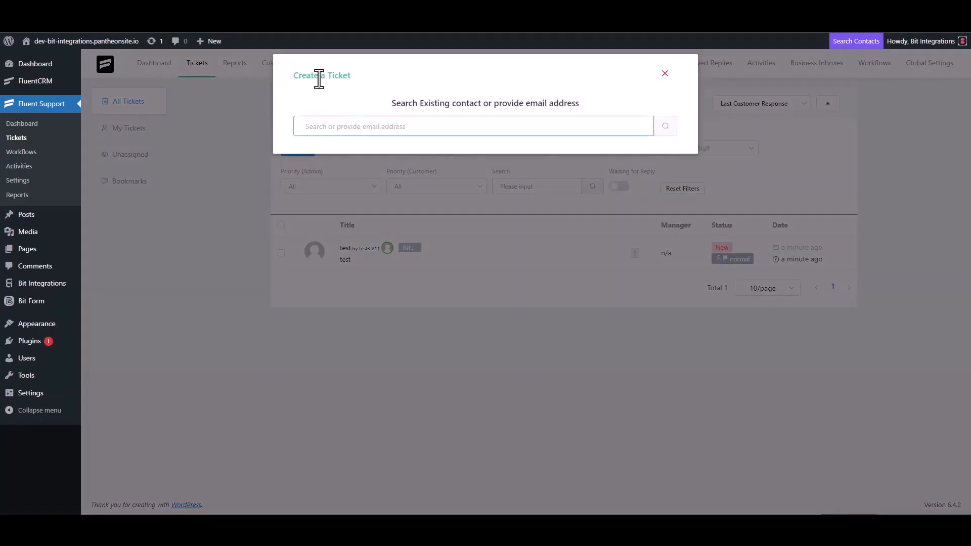
triple_click(356, 126)
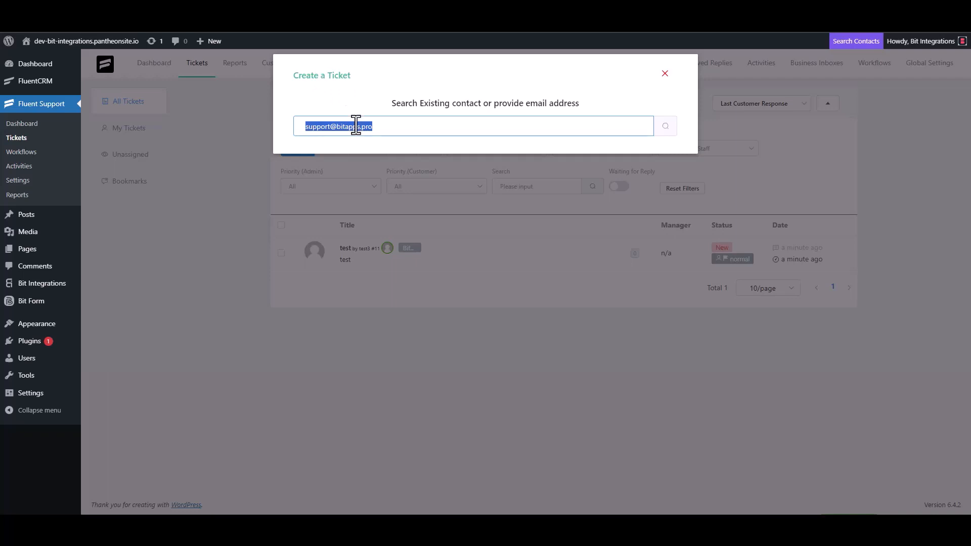
left_click(390, 127)
left_click(665, 127)
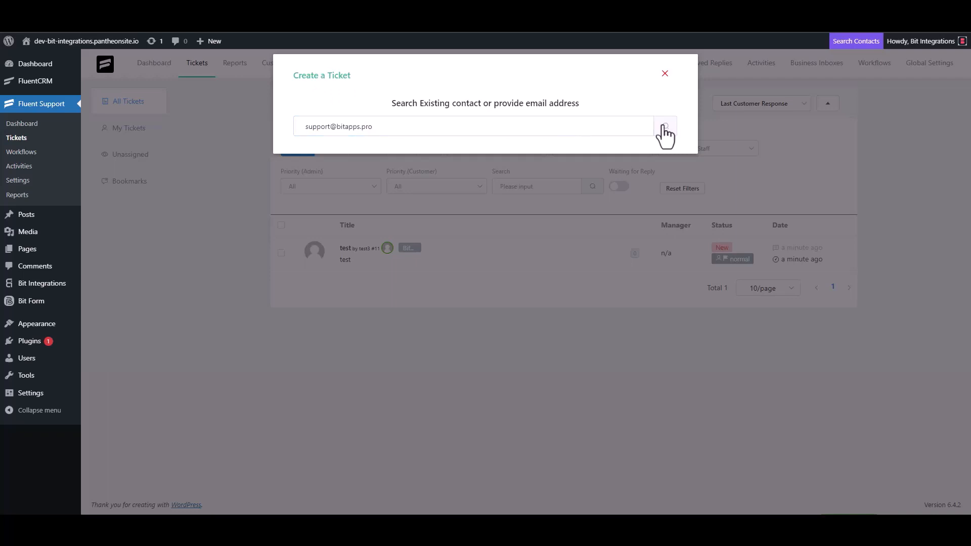
left_click(350, 200)
left_click(314, 200)
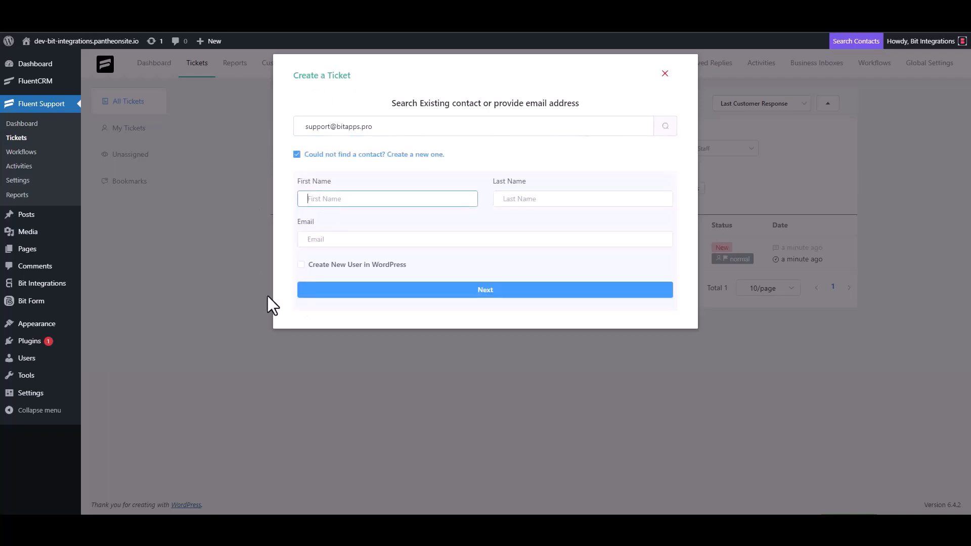
type("Bit Integrations")
left_click(337, 241)
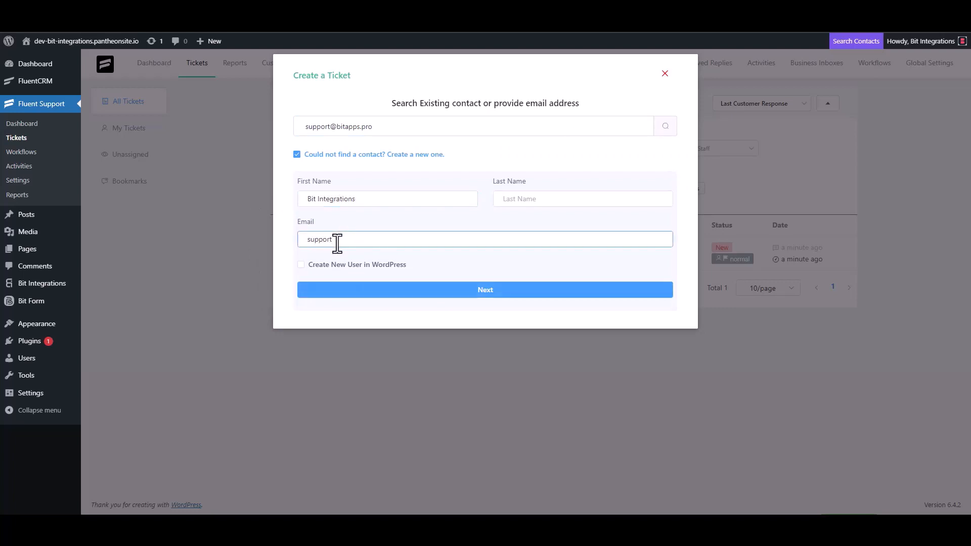
left_click(485, 292)
- Type trial text into the subject and details, then clear both fields
left_click(488, 181)
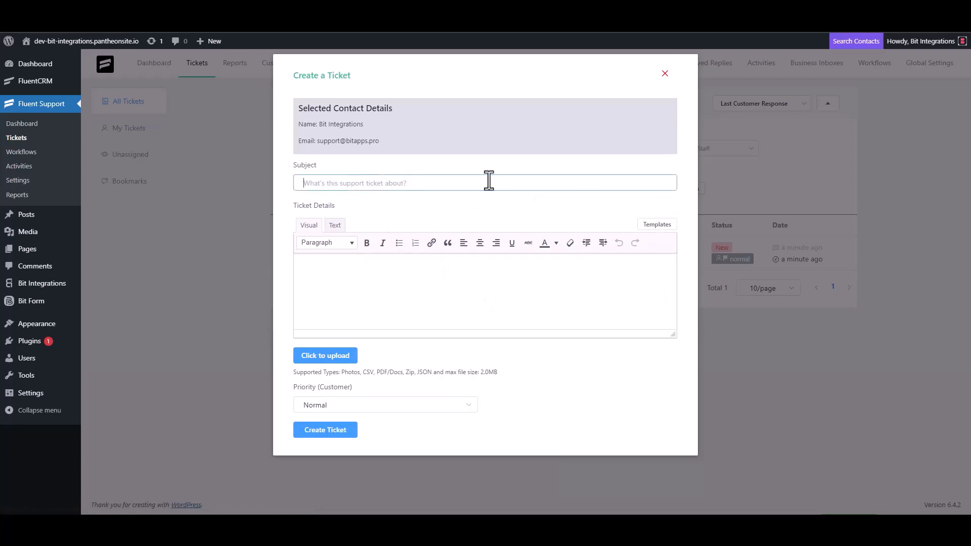
type("test")
left_click(336, 286)
type("t")
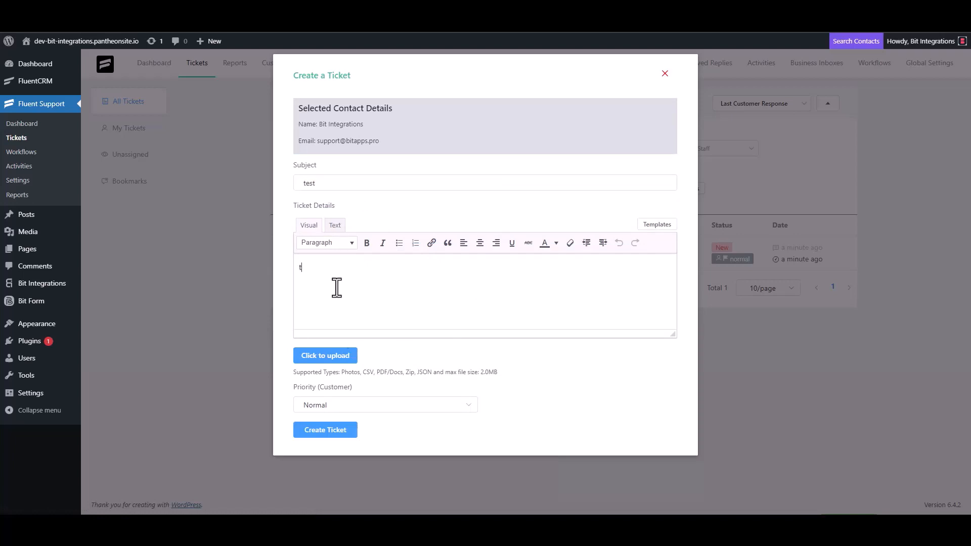
double_click(322, 183)
key("BackSpace")
left_click(323, 278)
key("BackSpace")
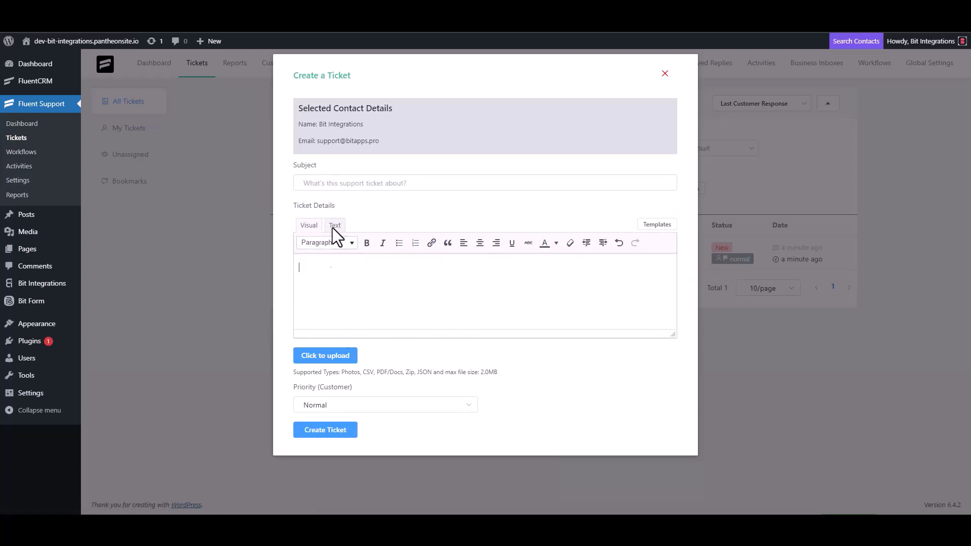
- Enter subject 'Bit Integrations', paste it into the details, and create the ticket
left_click(334, 185)
type("Bit")
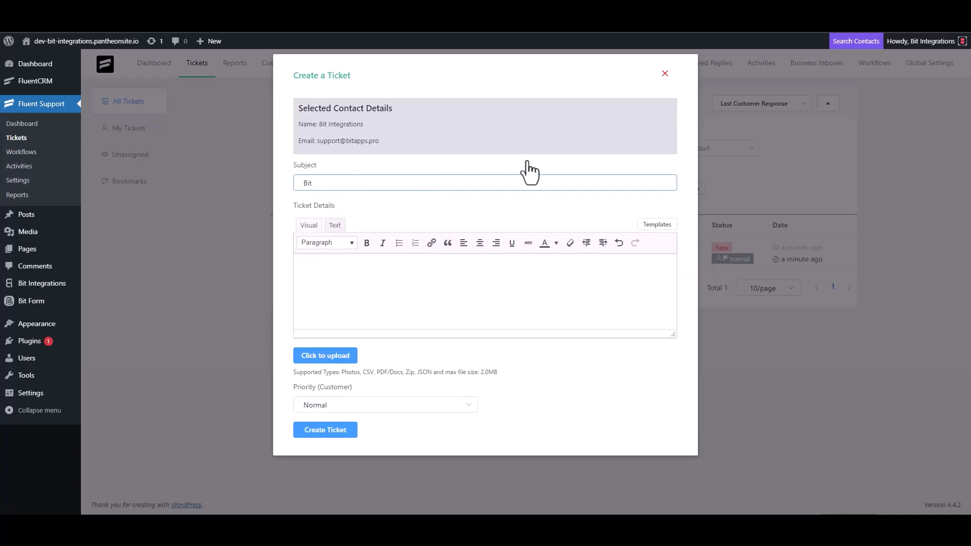
type(" Integrations")
triple_click(369, 187)
key("ctrl+c")
left_click(347, 267)
key("ctrl+v")
left_click(347, 433)
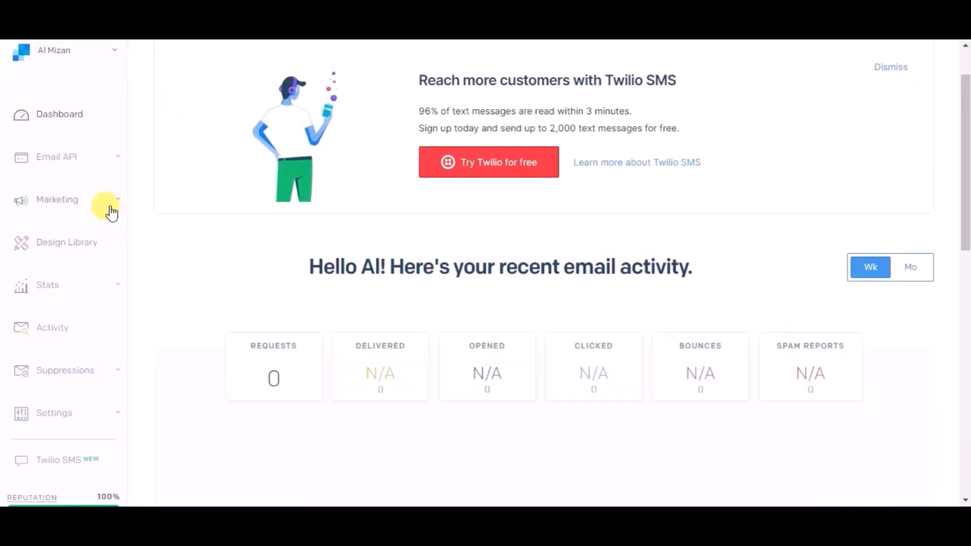
- In SendGrid's All Contacts list, view the new contact's Reserved Fields: first name 'Bit Integrations', e-mail and phone
left_click(109, 200)
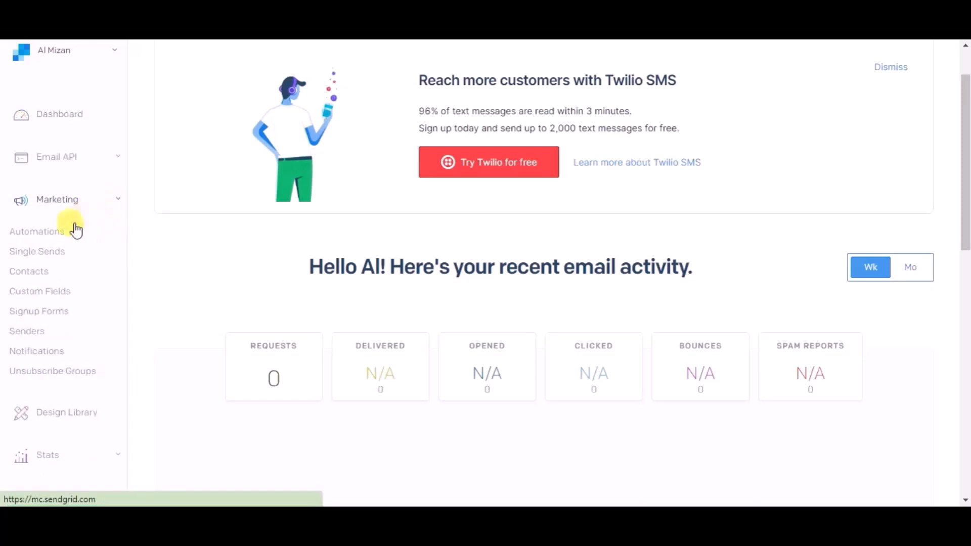
left_click(39, 274)
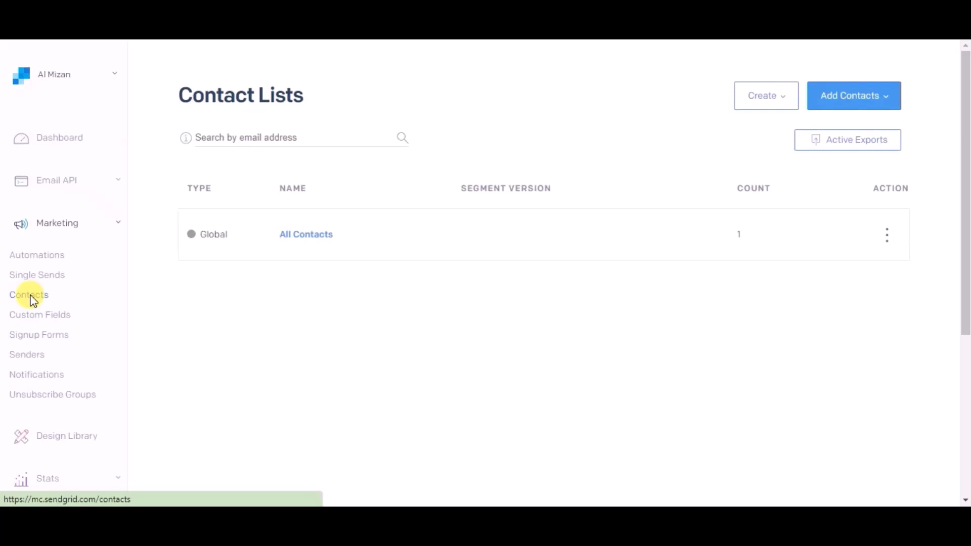
left_click(308, 235)
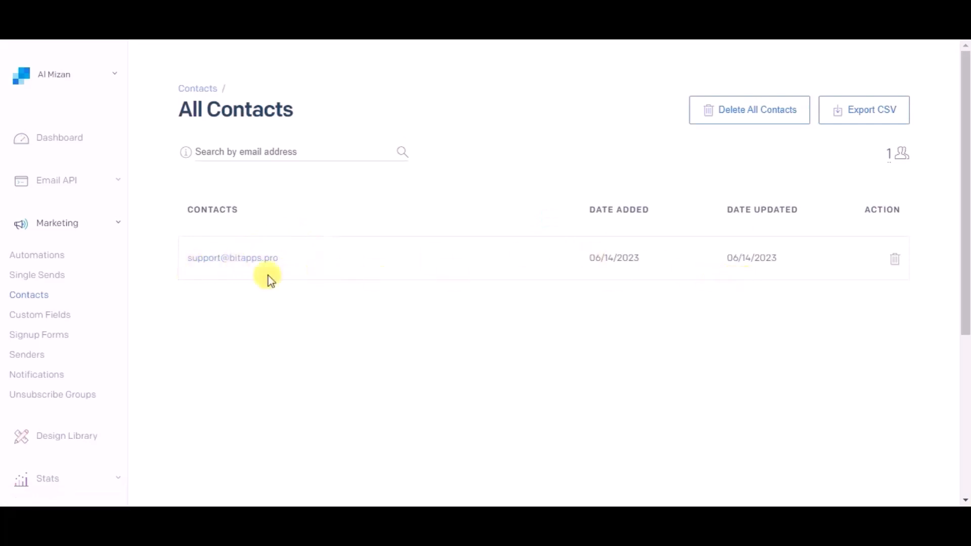
left_click(203, 262)
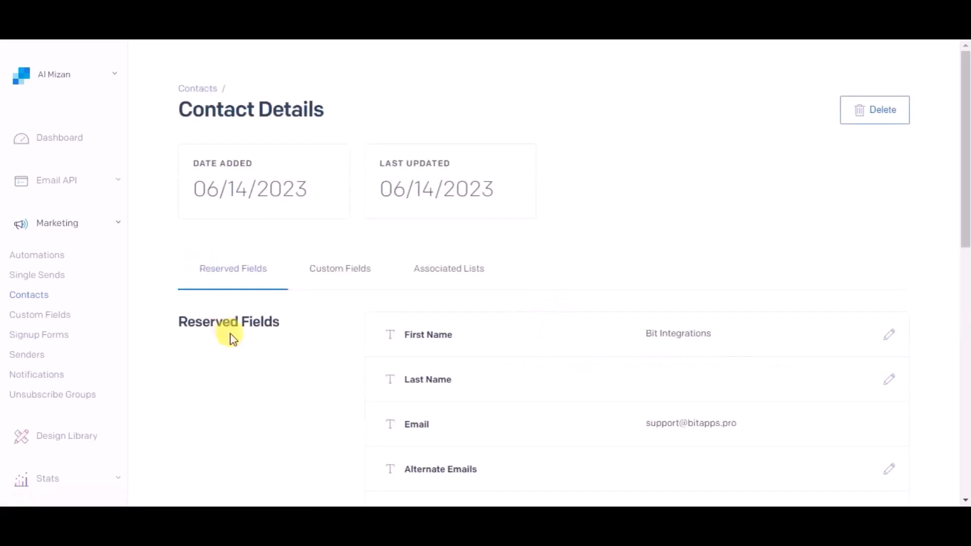
scroll(230, 333, "down", 1)
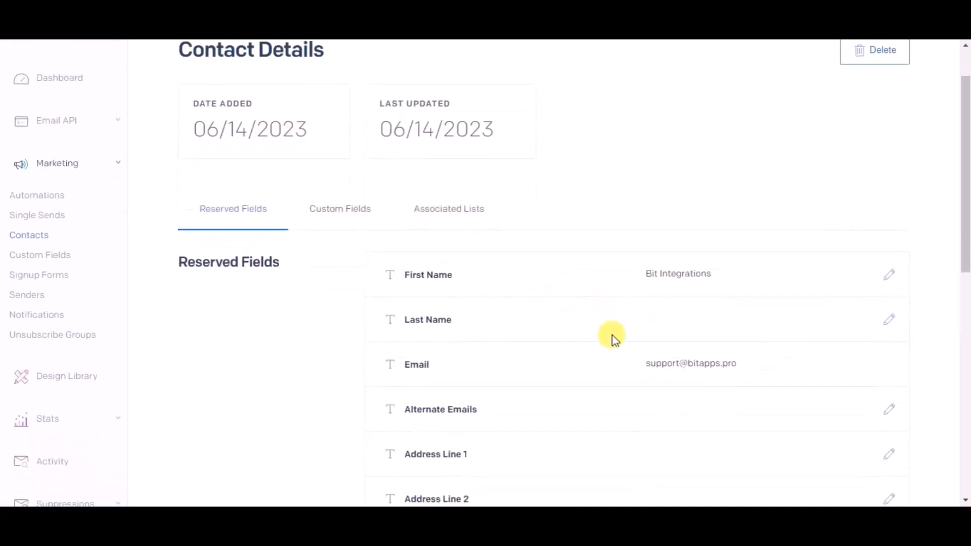
scroll(610, 355, "down", 7)
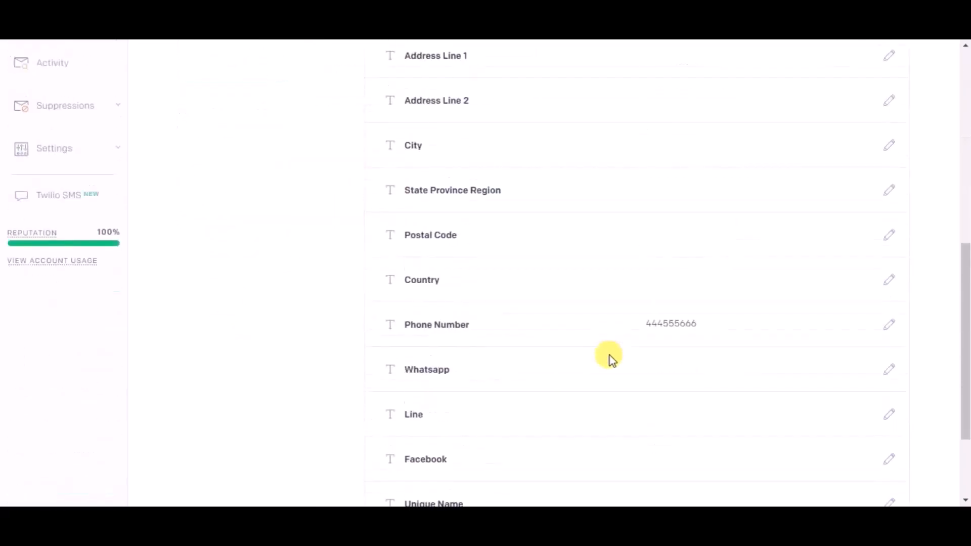